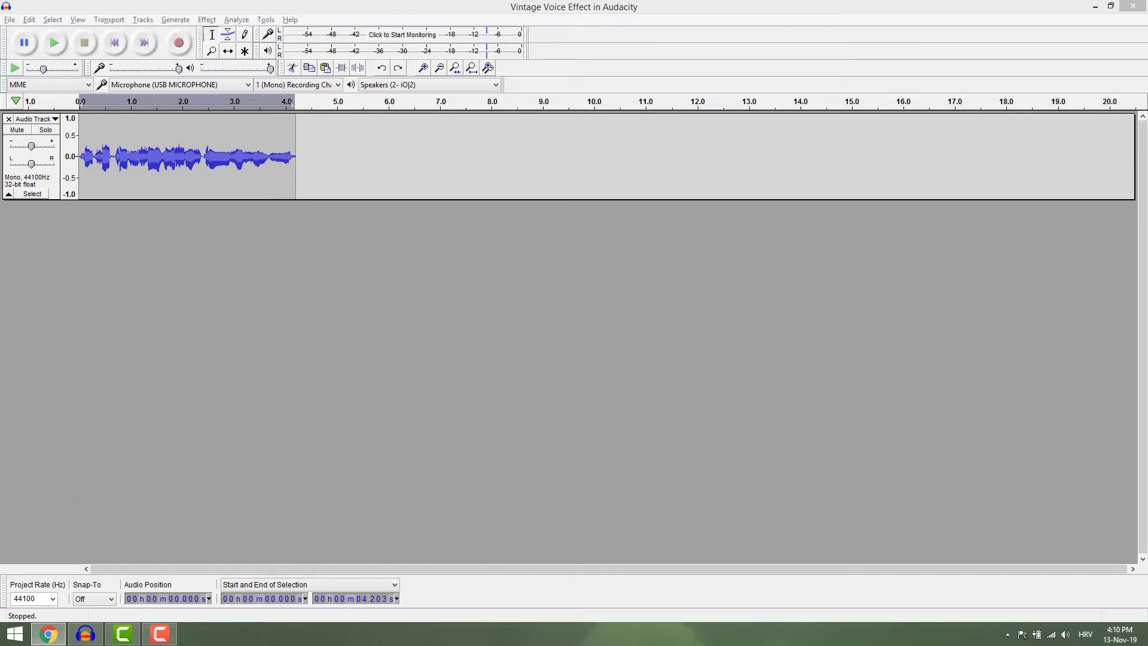
# - Open the Effect menu to list the effects available for the voice recording
pyautogui.click(207, 20)
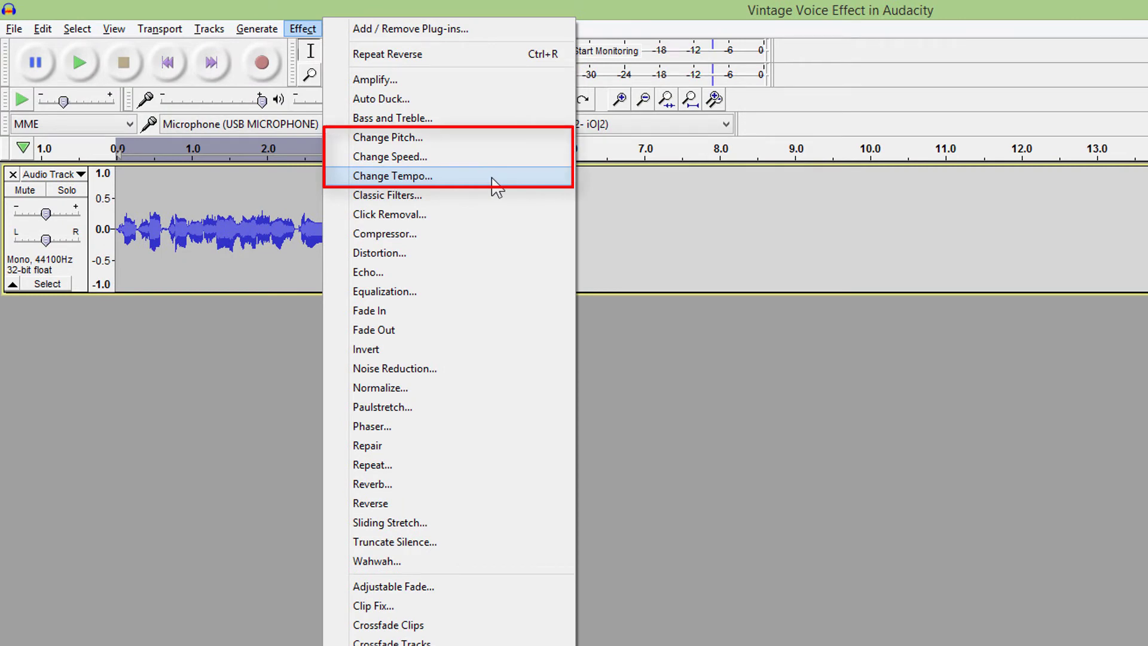
pyautogui.click(425, 137)
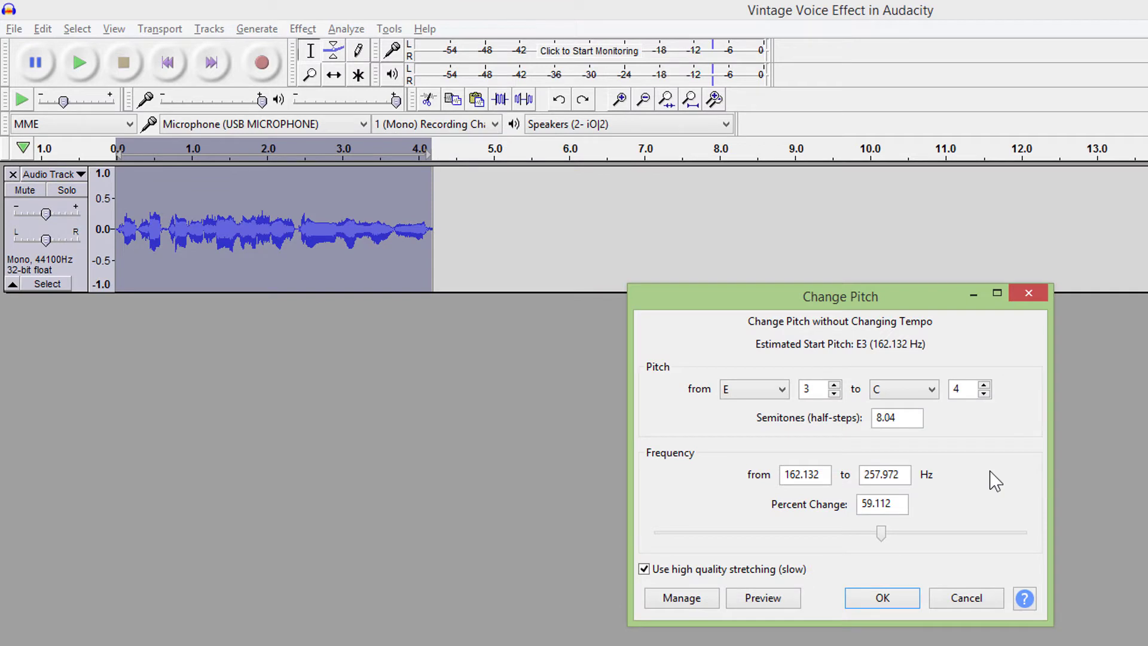
pyautogui.moveTo(880, 532); pyautogui.dragTo(812, 533)
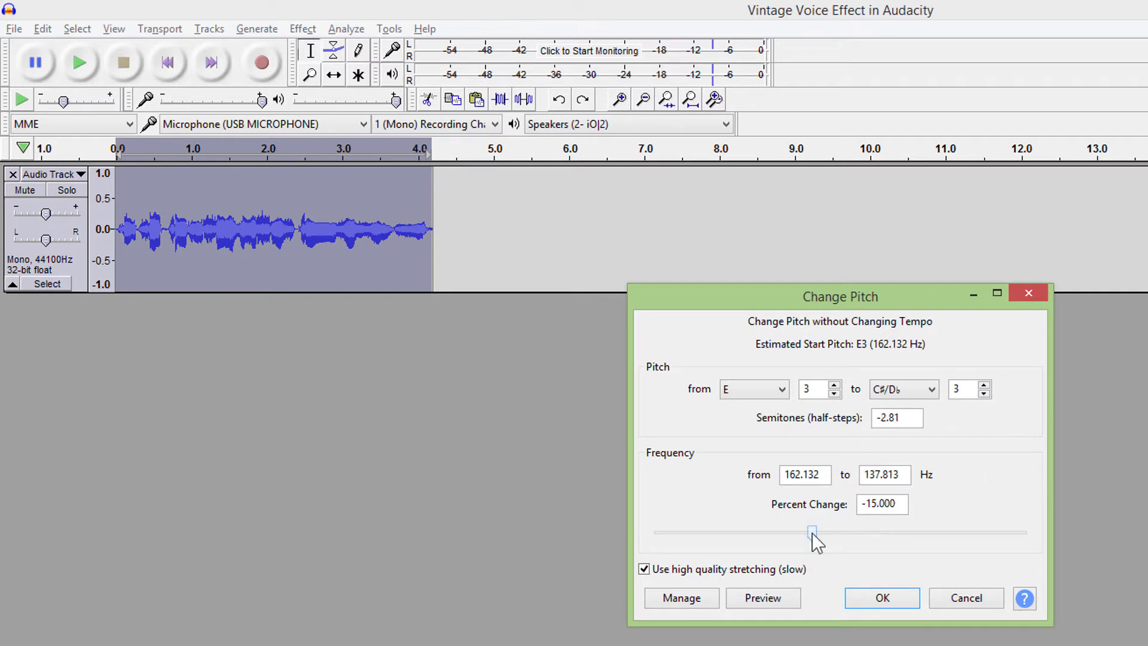
pyautogui.click(766, 599)
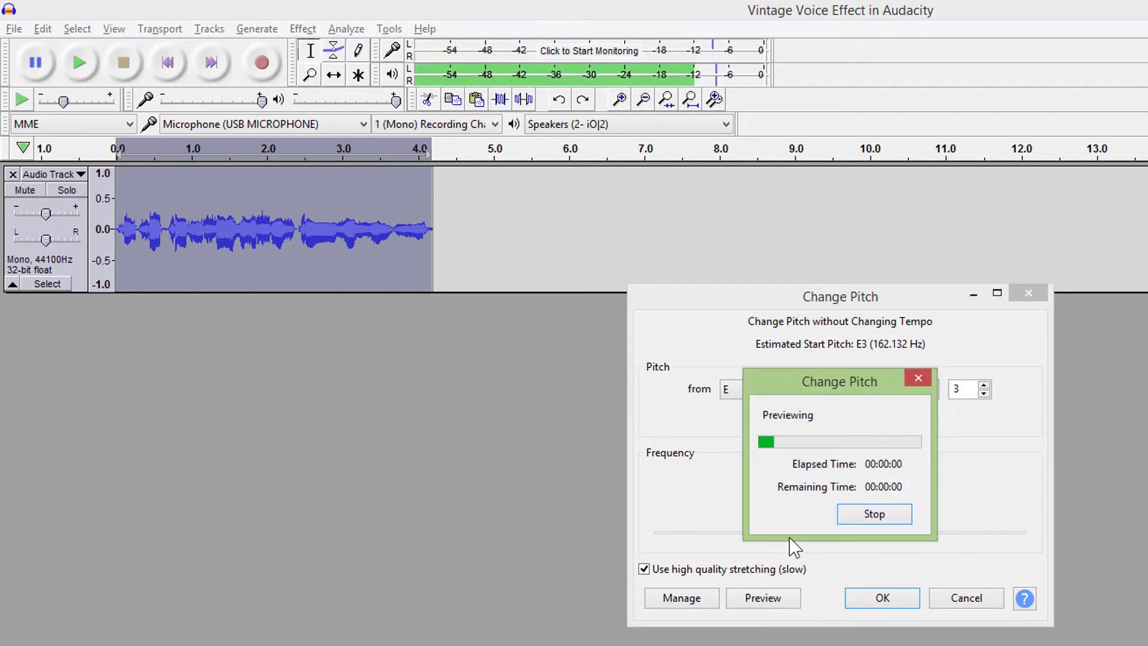
pyautogui.click(874, 515)
pyautogui.click(982, 604)
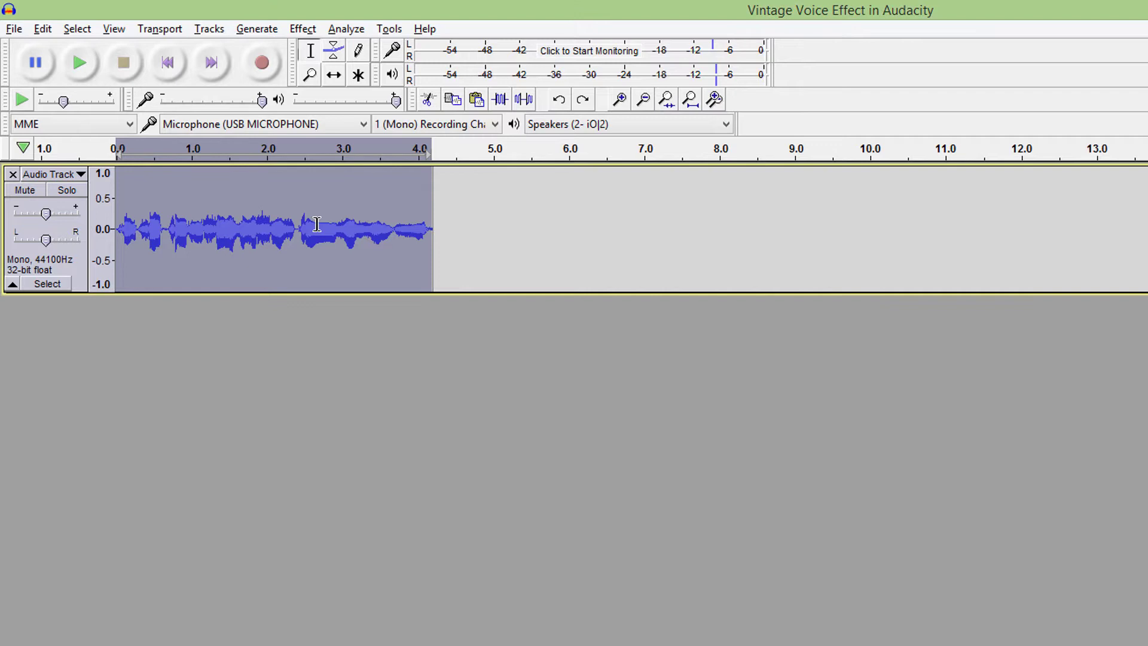
# - Preview the voice in Change Speed at multiplier 0.810, then at about 1.8
pyautogui.click(302, 29)
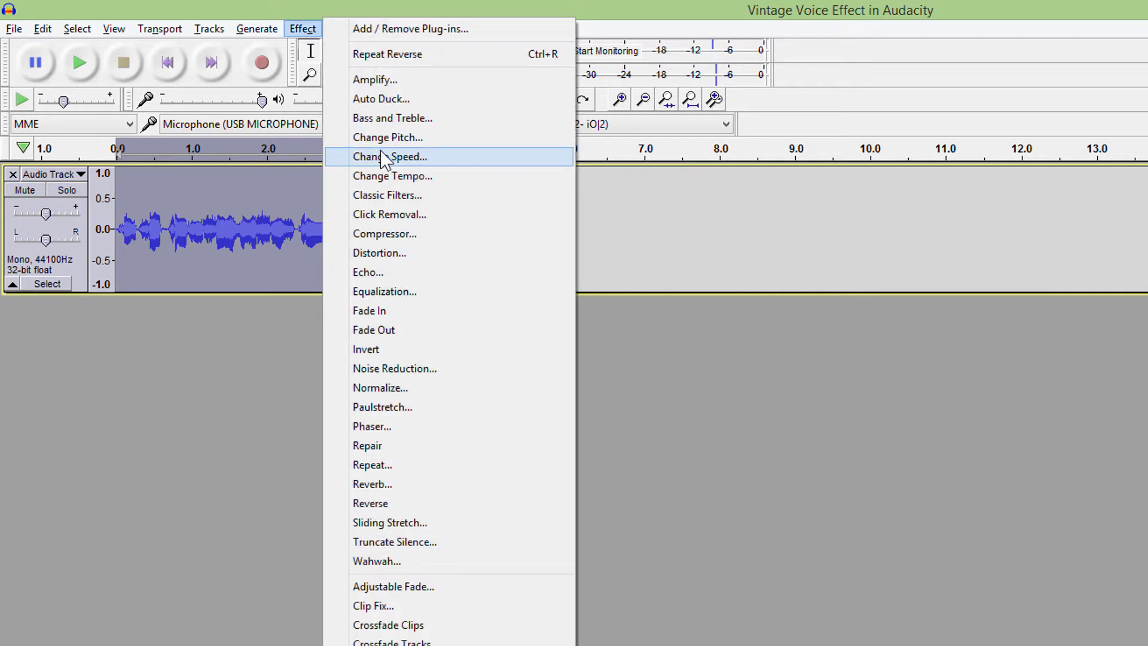
pyautogui.click(381, 159)
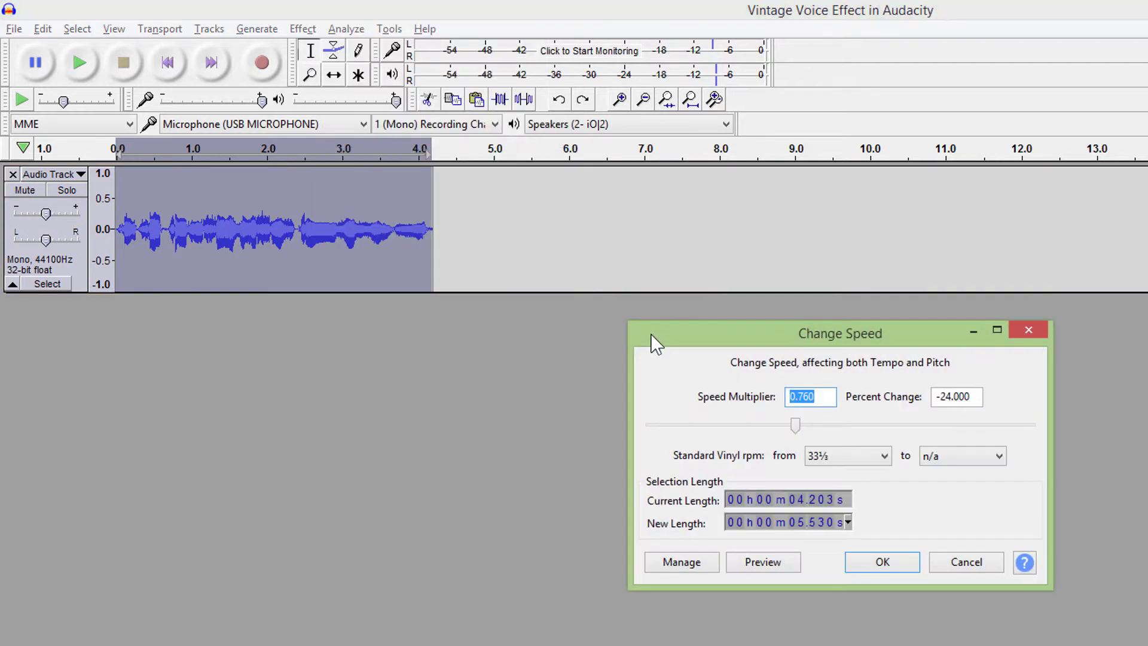
pyautogui.moveTo(794, 423); pyautogui.dragTo(803, 424)
pyautogui.click(768, 571)
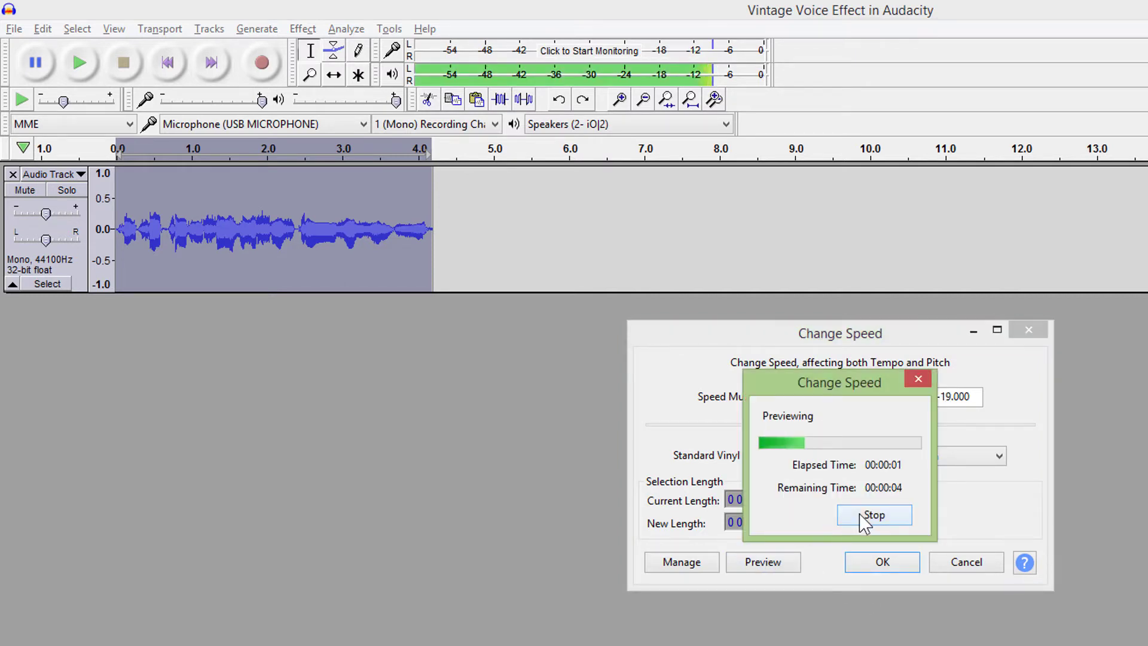
pyautogui.click(865, 519)
pyautogui.moveTo(806, 430); pyautogui.dragTo(895, 429)
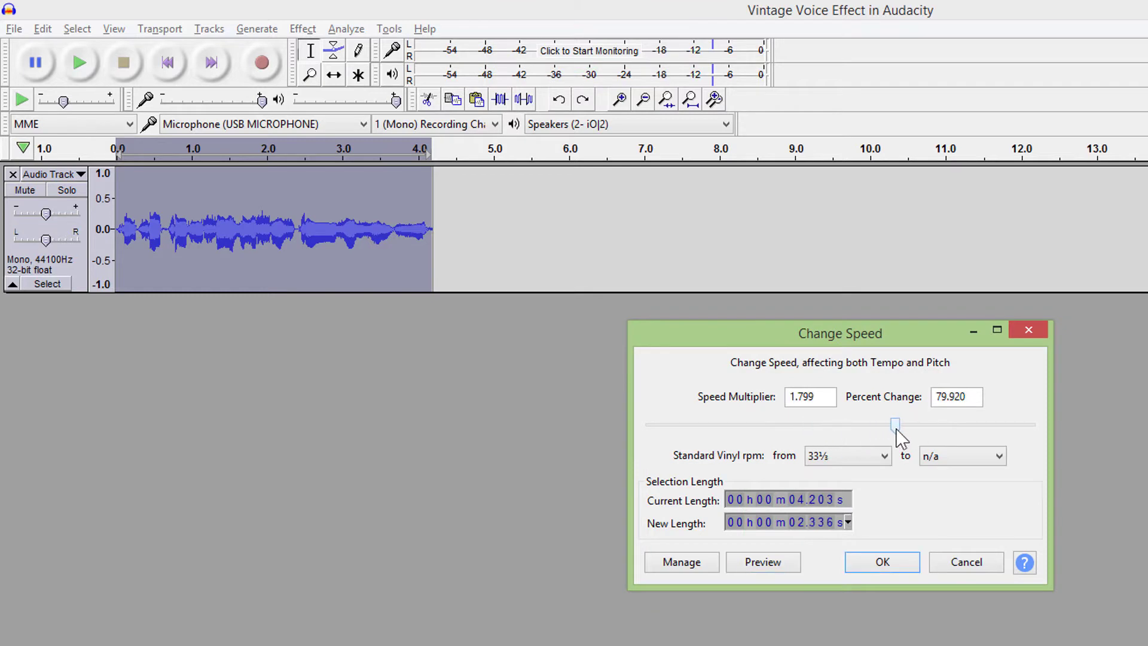
pyautogui.click(771, 565)
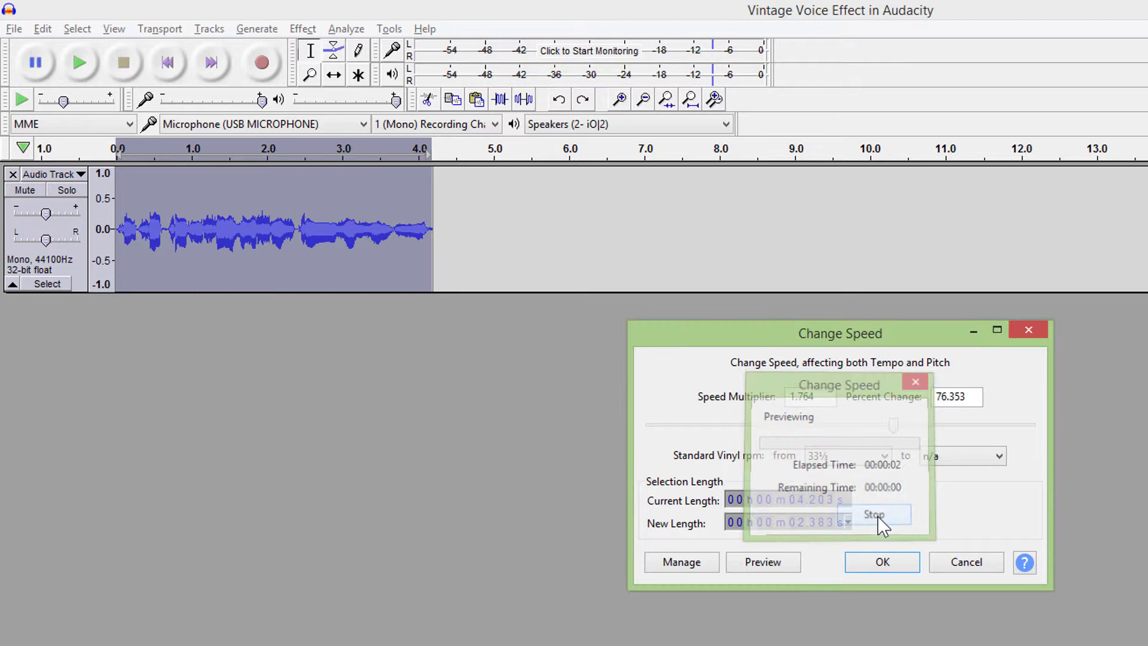
pyautogui.press('Escape')
pyautogui.click(302, 28)
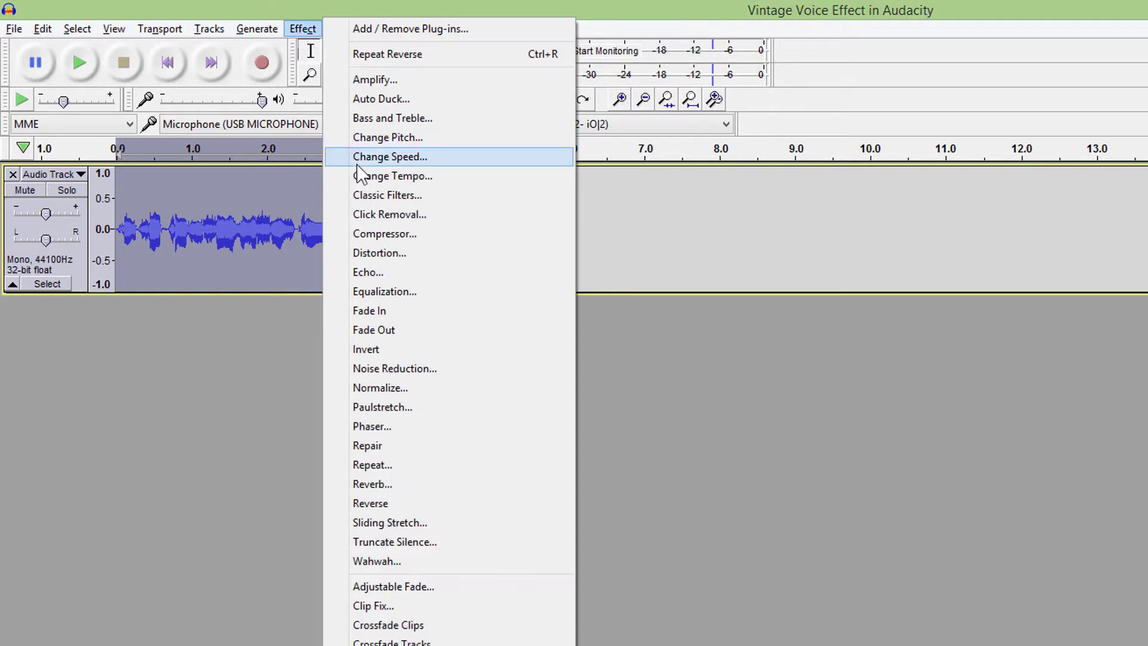
pyautogui.click(431, 175)
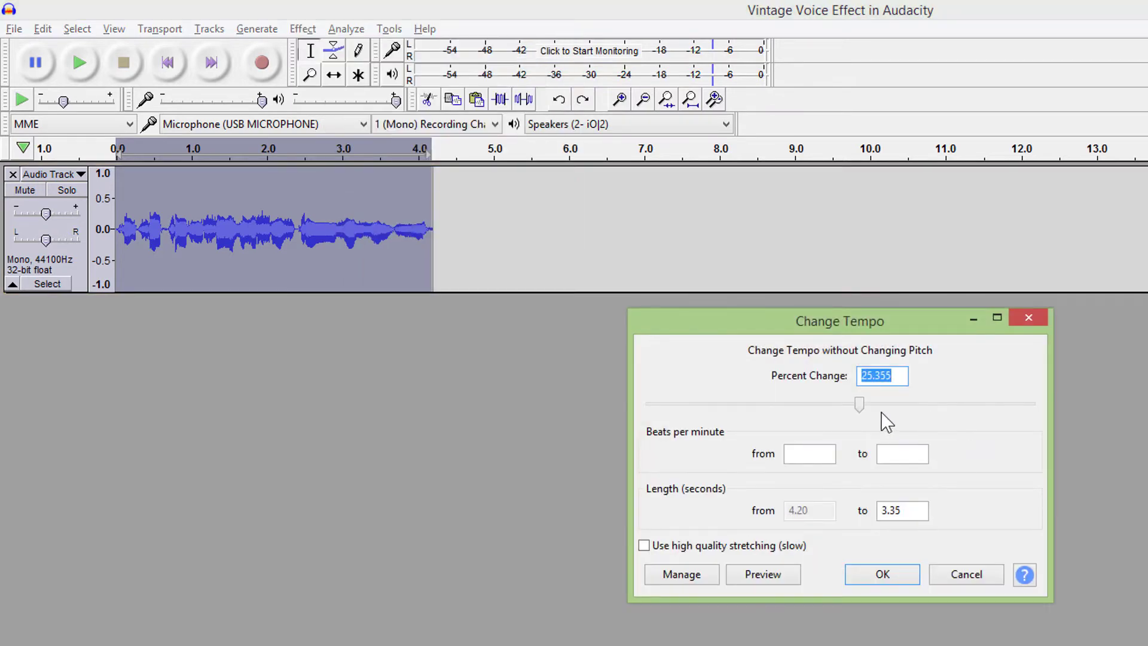
pyautogui.click(780, 577)
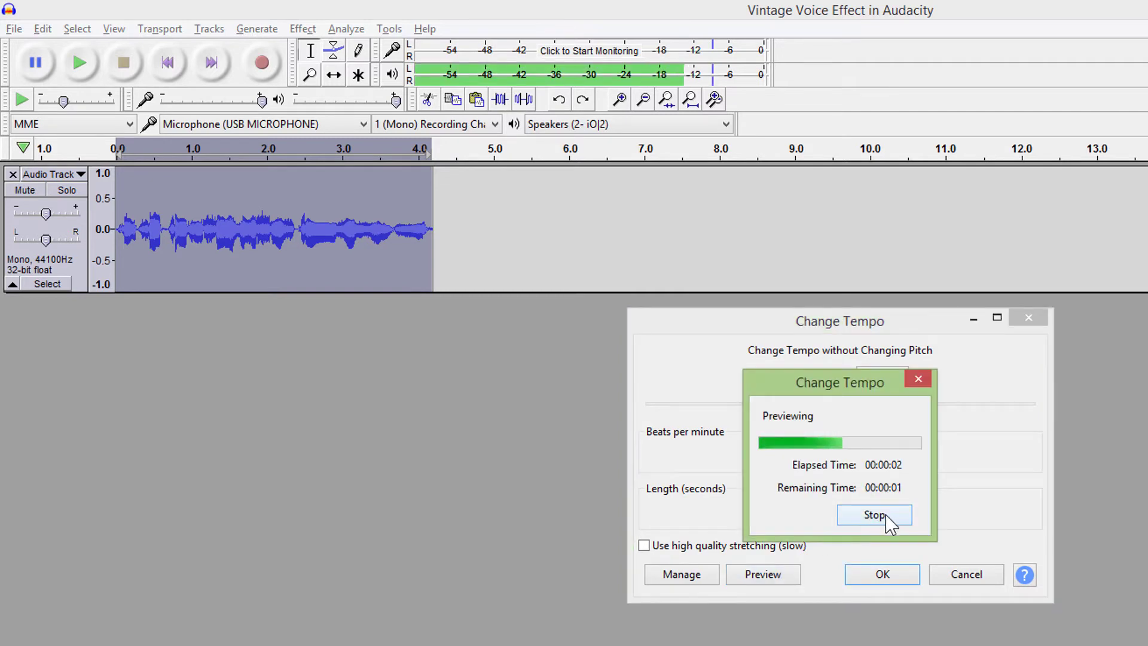
pyautogui.click(874, 518)
pyautogui.moveTo(807, 411); pyautogui.dragTo(753, 407)
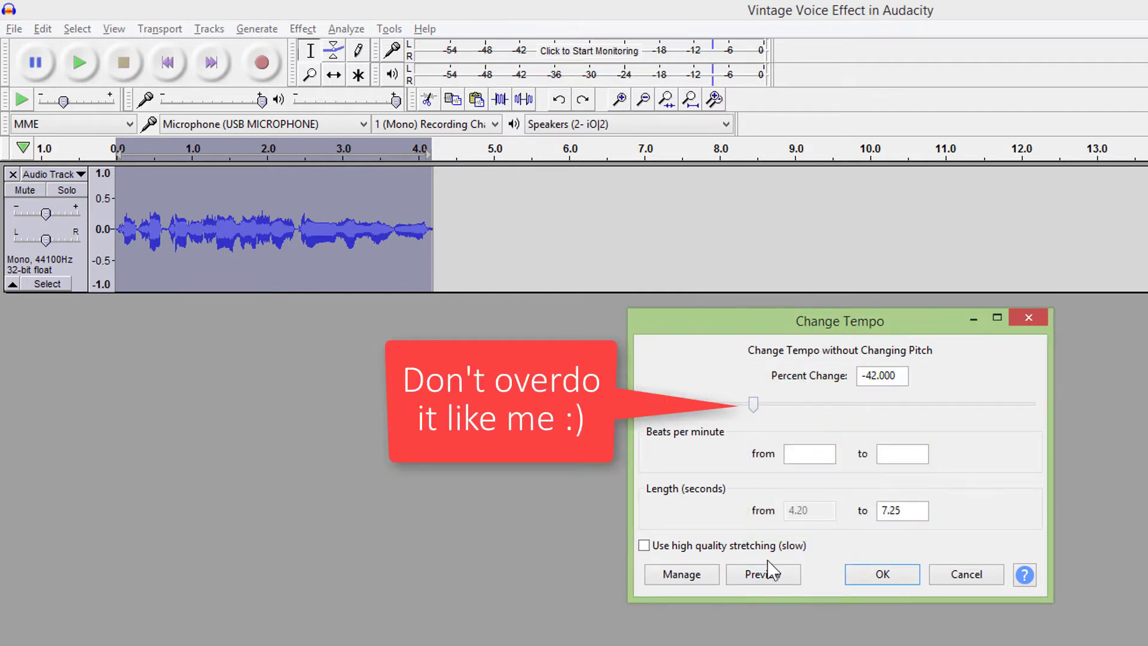
pyautogui.click(795, 579)
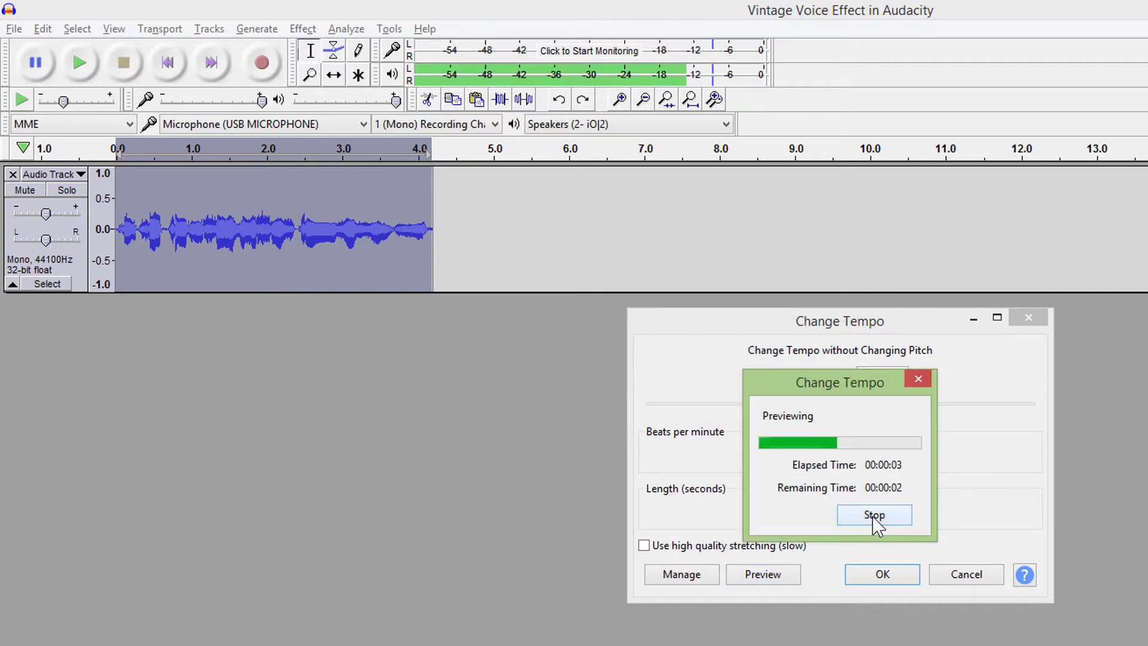
pyautogui.click(873, 515)
pyautogui.click(966, 575)
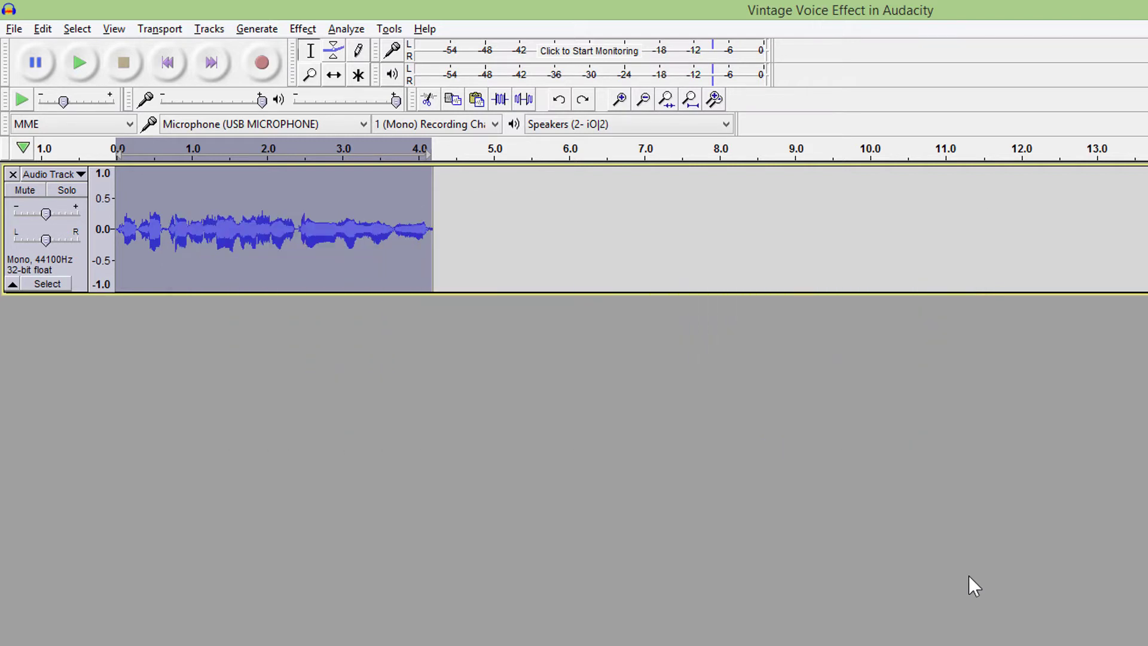
# - Preview an Even Harmonics distortion (amount 99, brightness 100) and close it unapplied
pyautogui.click(302, 29)
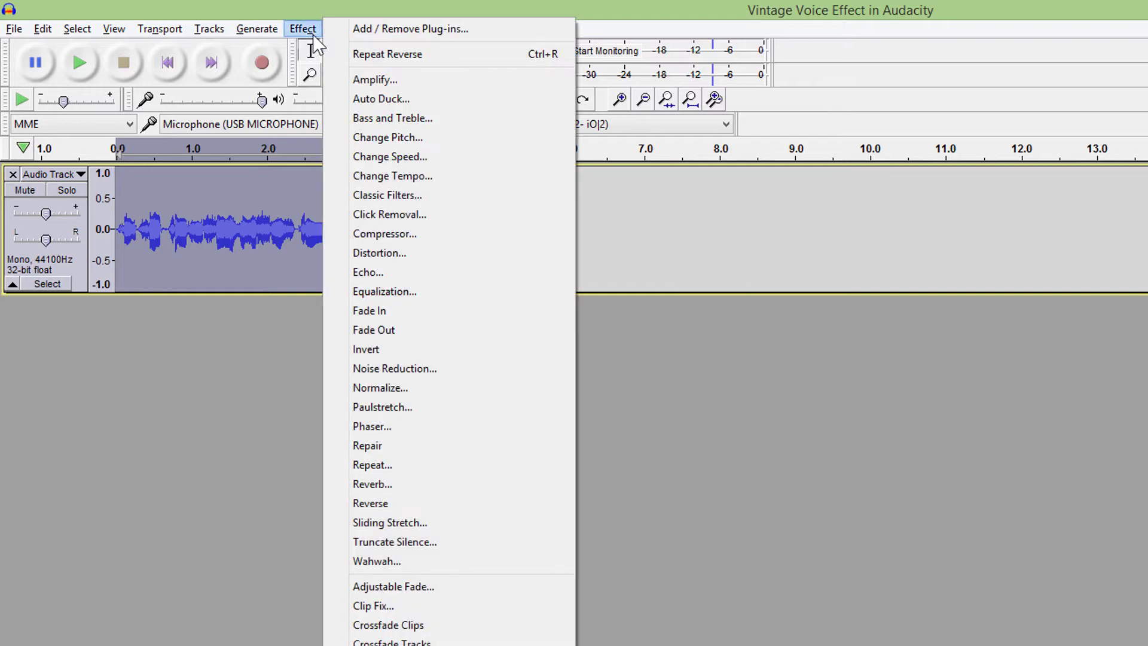
pyautogui.click(398, 254)
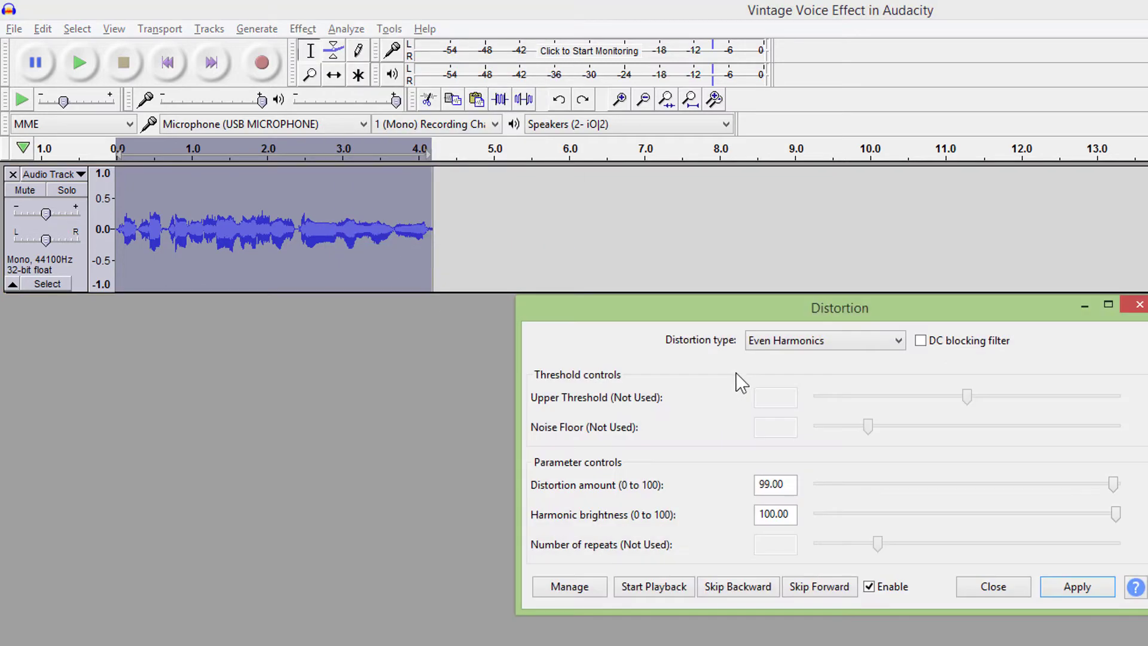
pyautogui.click(898, 342)
pyautogui.click(804, 437)
pyautogui.click(656, 594)
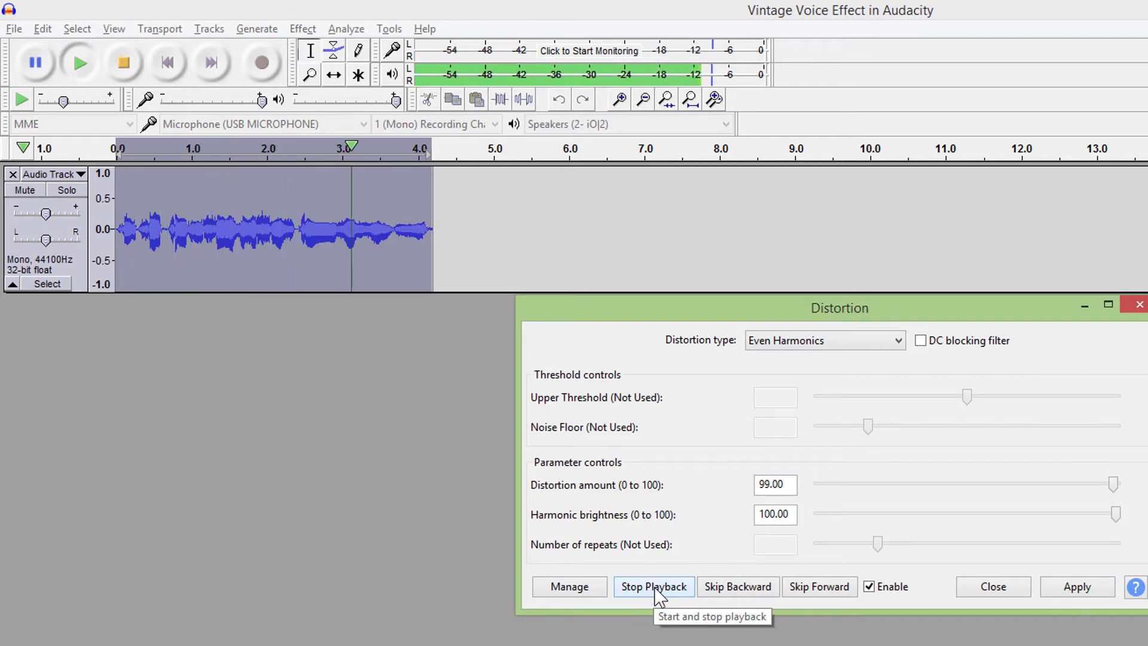
pyautogui.click(658, 589)
pyautogui.click(1009, 592)
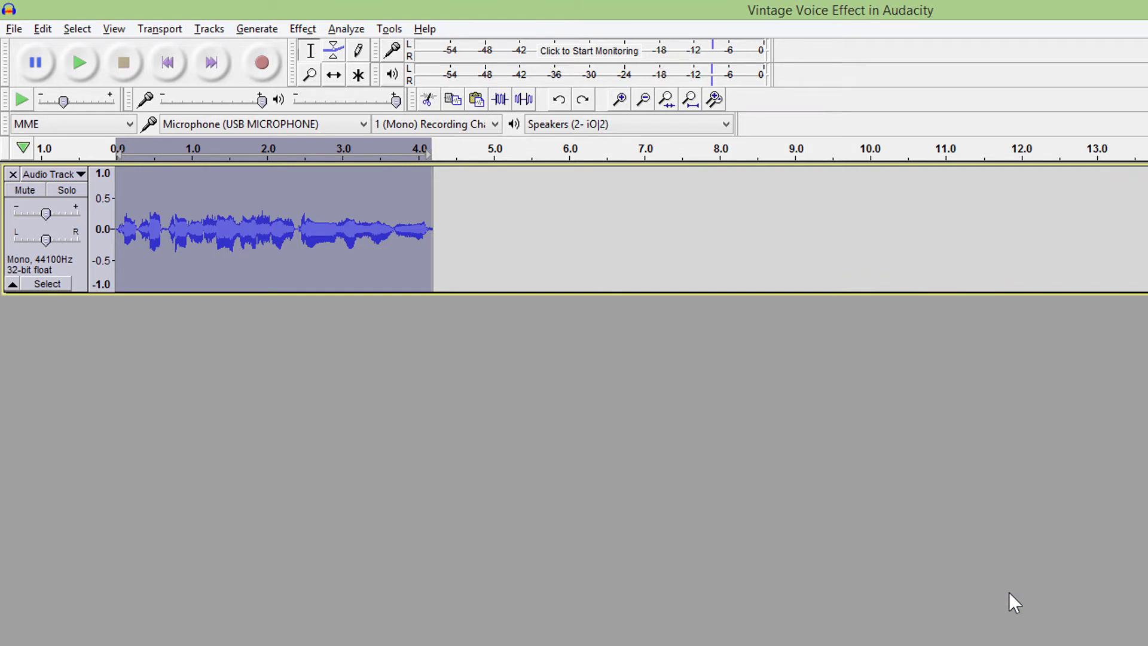
pyautogui.click(303, 29)
pyautogui.click(368, 274)
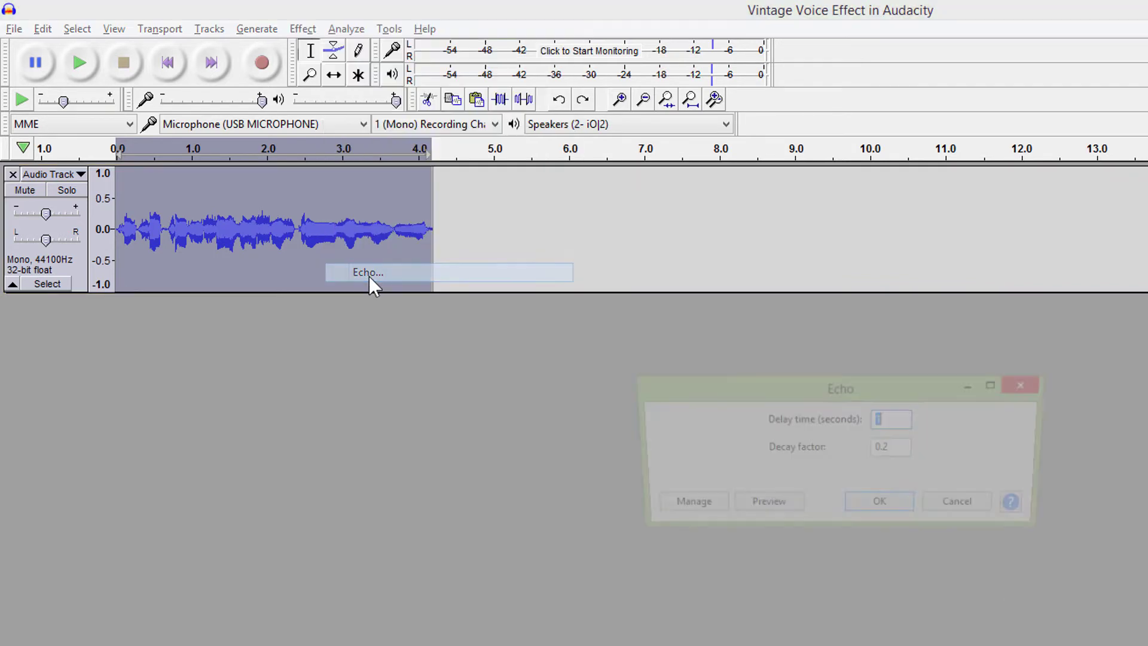
pyautogui.click(771, 514)
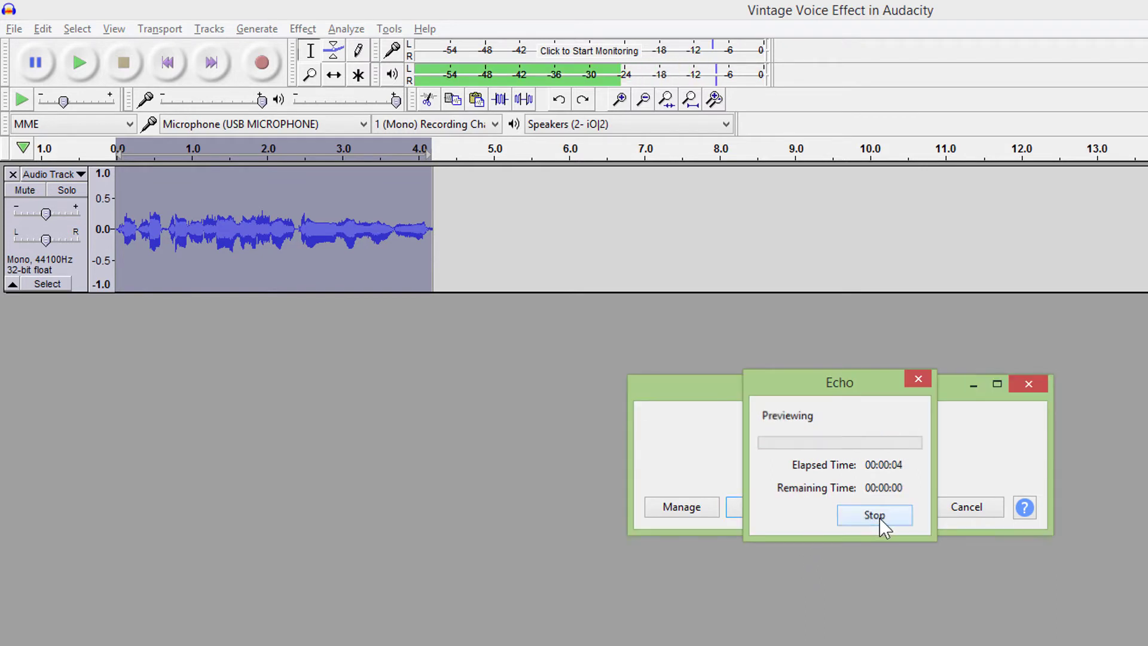
pyautogui.click(978, 509)
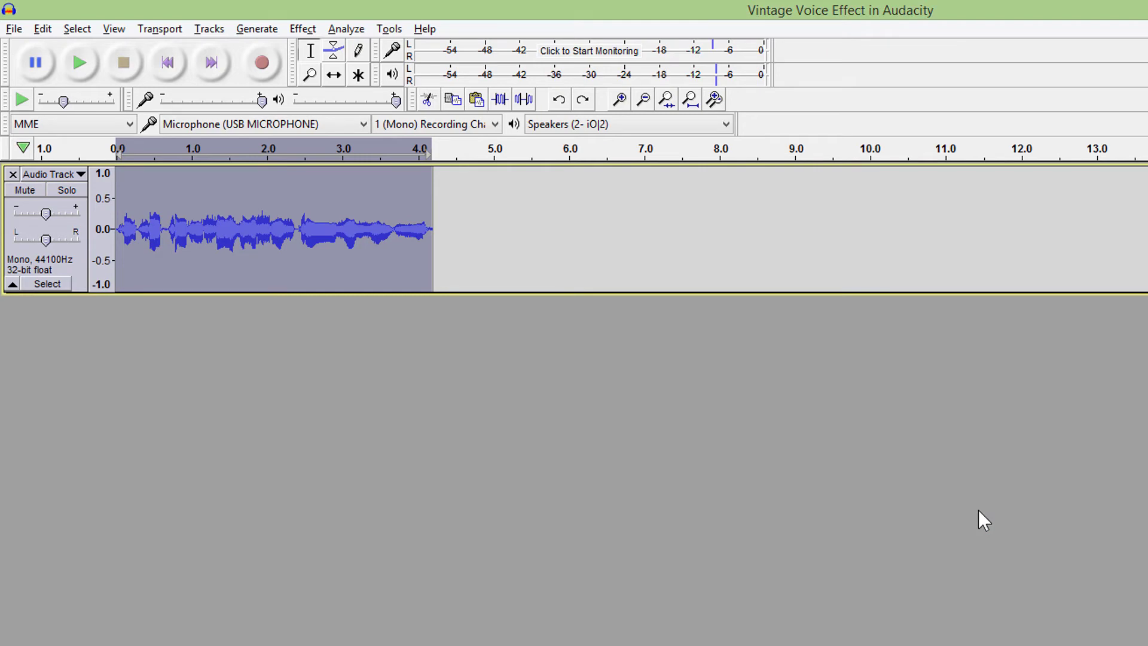
pyautogui.click(303, 29)
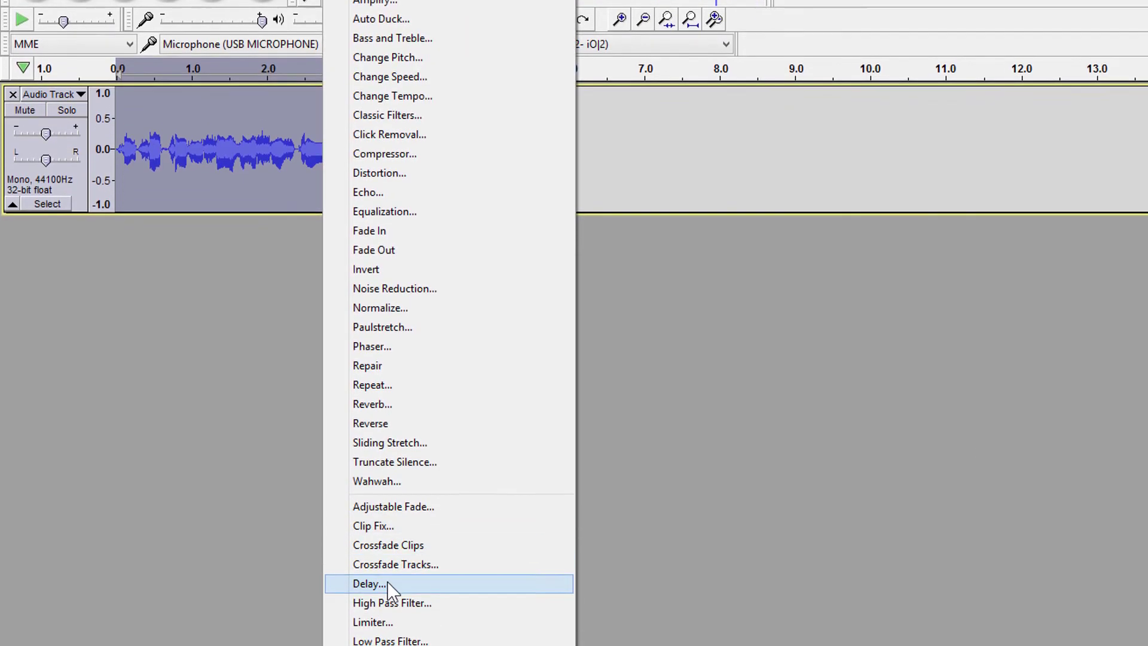
pyautogui.click(387, 583)
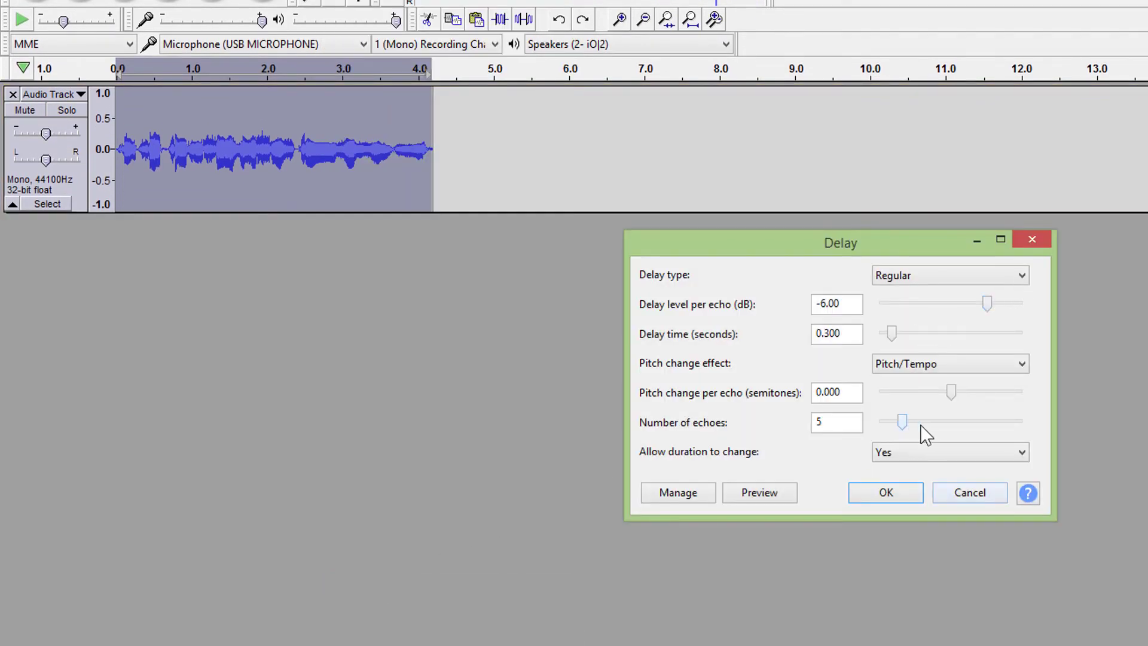
pyautogui.click(769, 496)
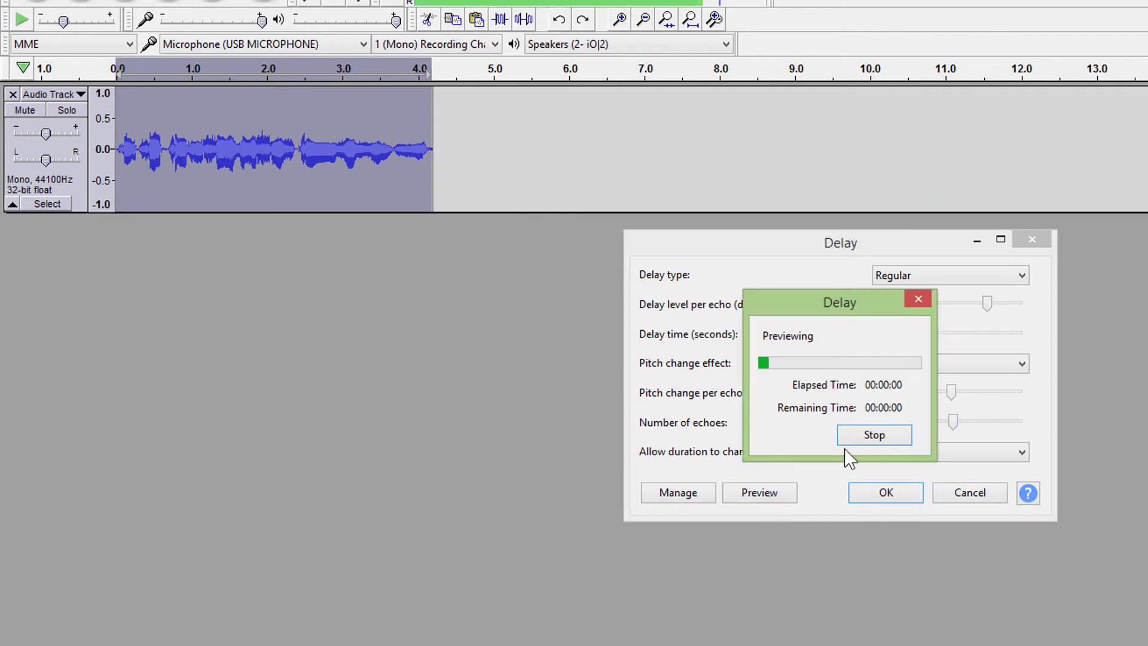
pyautogui.click(878, 435)
pyautogui.click(979, 493)
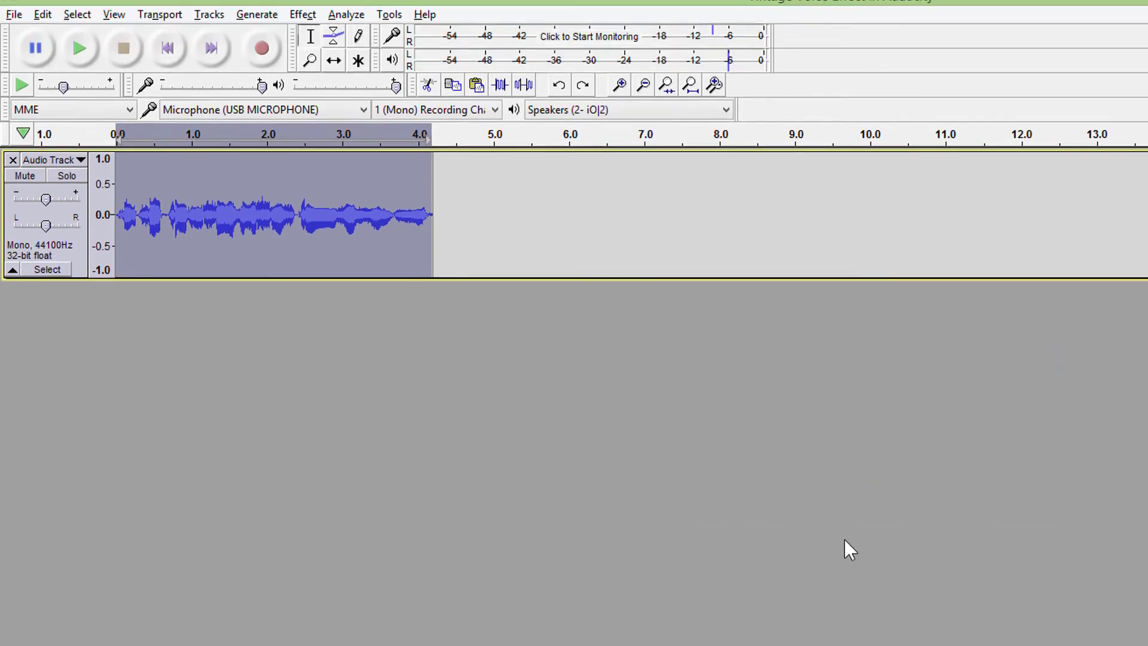
pyautogui.click(302, 14)
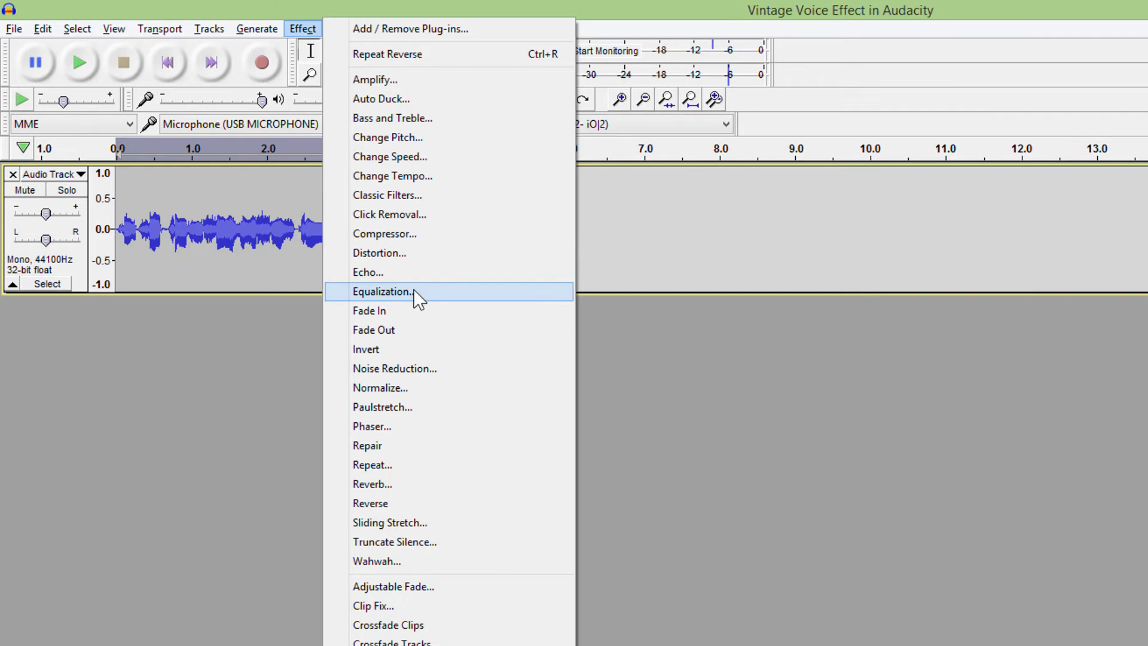
pyautogui.click(415, 277)
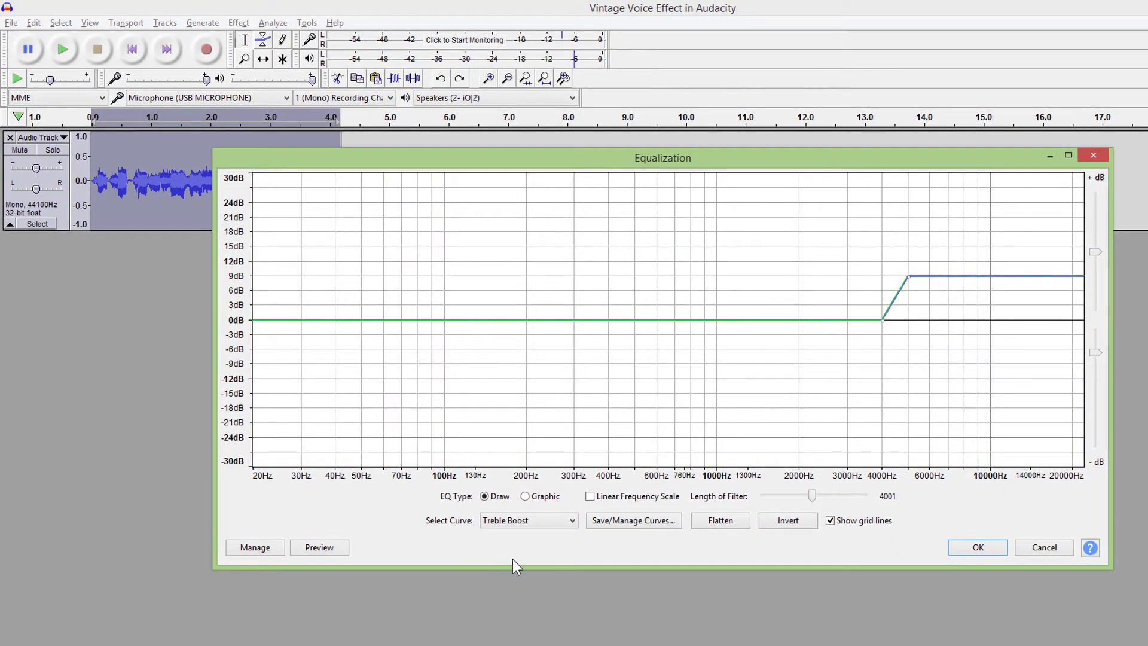
pyautogui.click(701, 627)
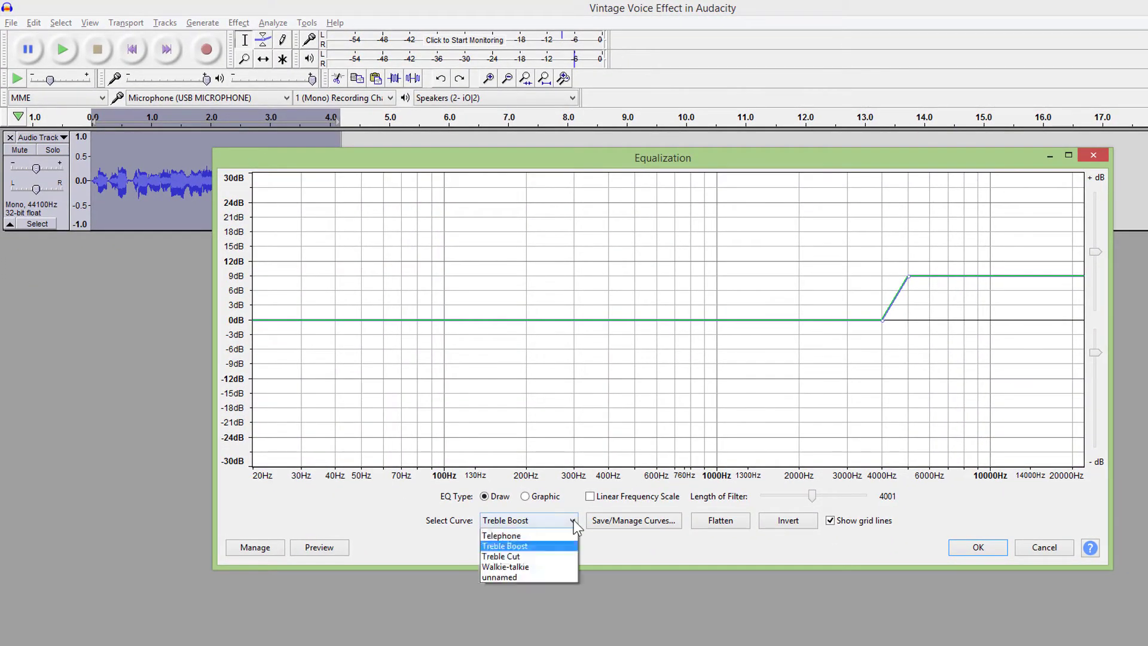
pyautogui.click(530, 596)
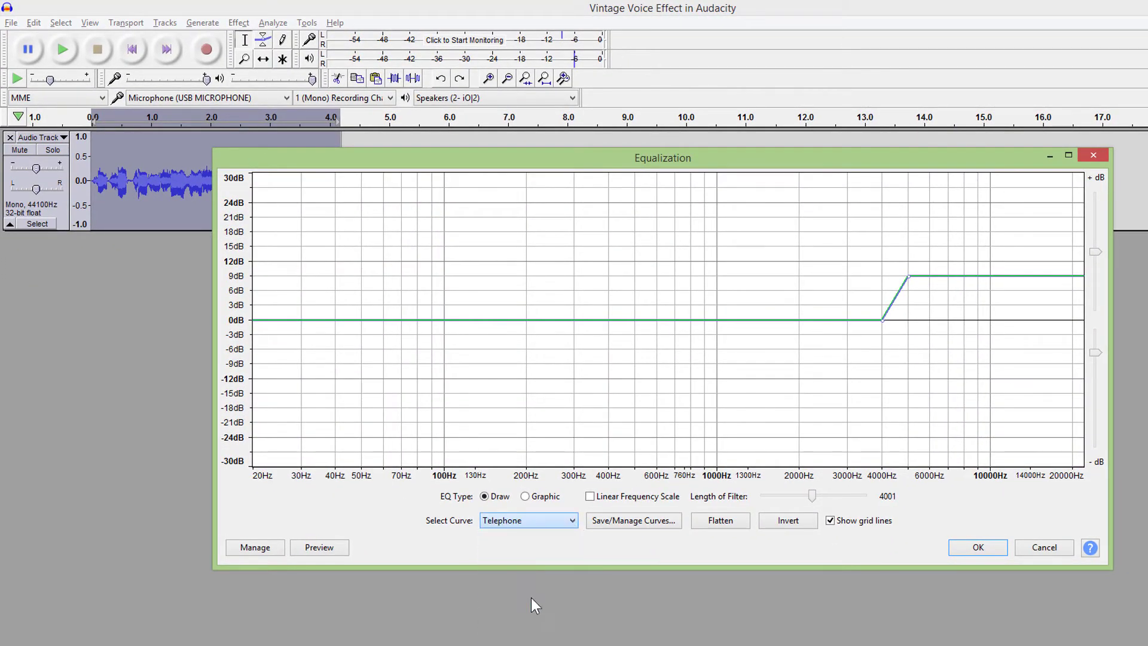
pyautogui.click(317, 548)
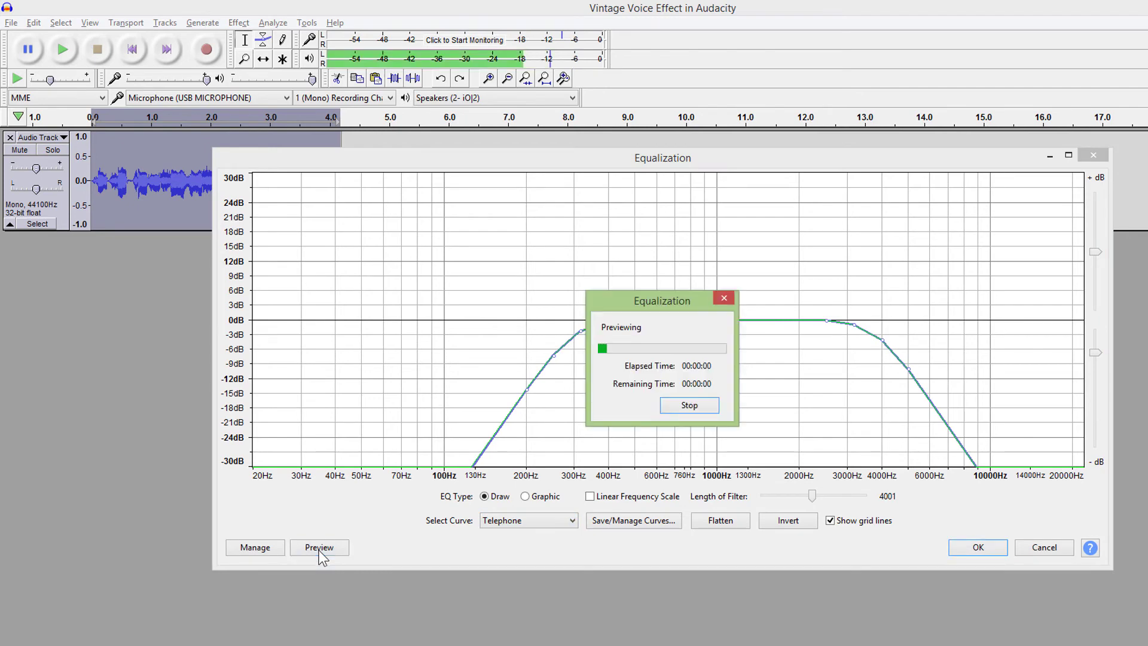
pyautogui.click(702, 406)
pyautogui.click(571, 520)
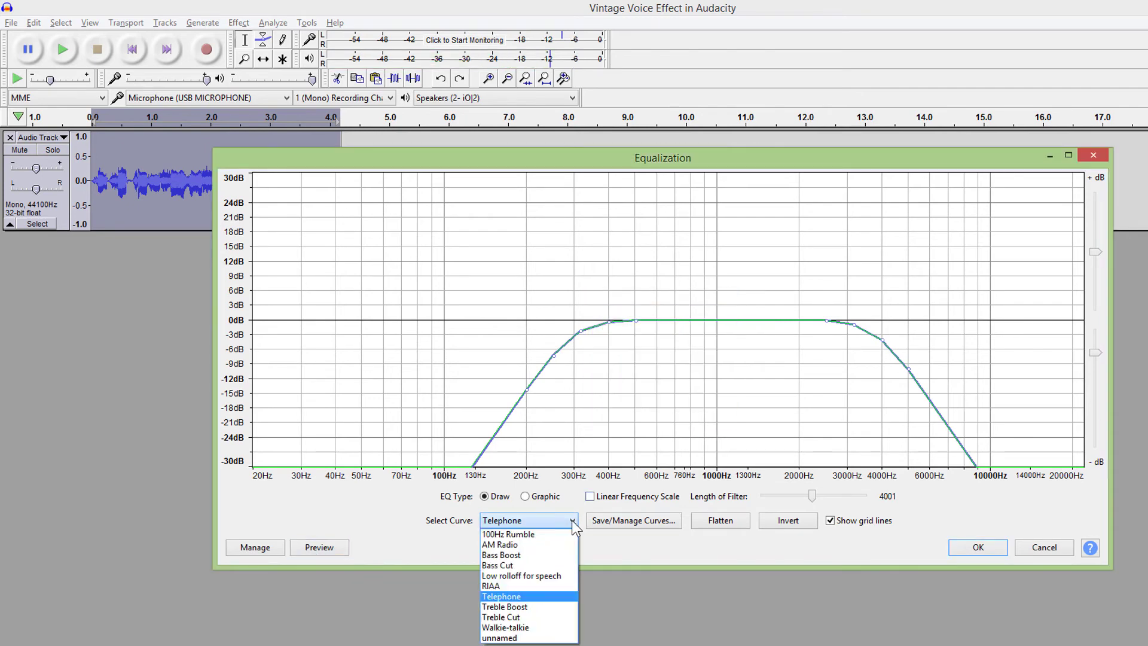
pyautogui.click(538, 627)
pyautogui.click(330, 547)
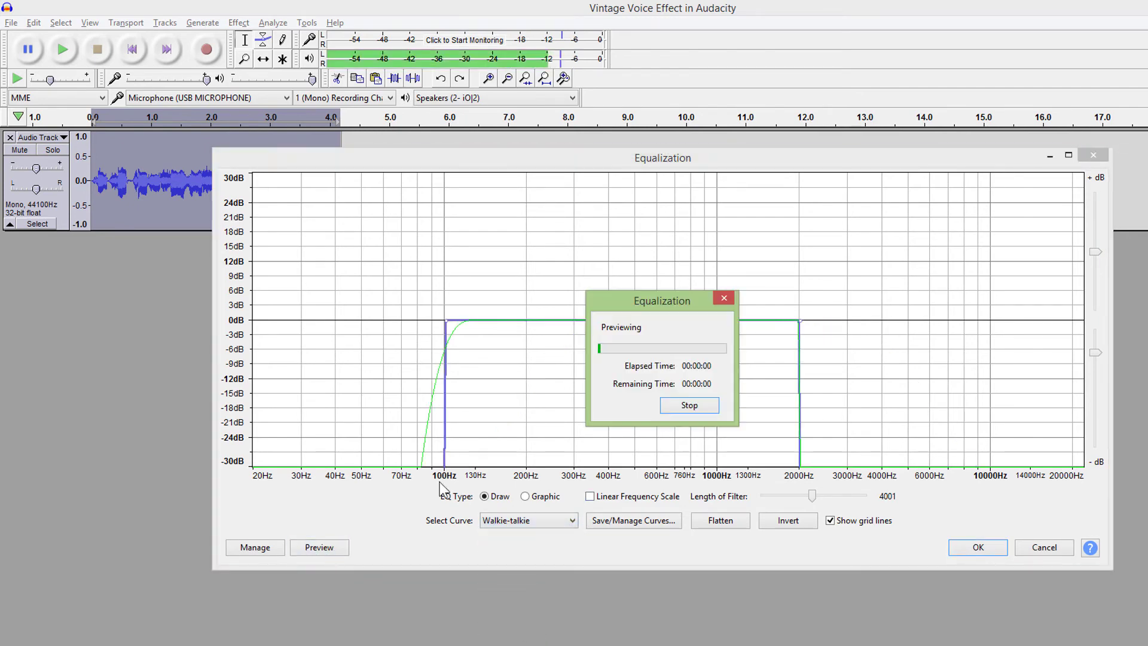
pyautogui.click(696, 407)
pyautogui.click(1044, 547)
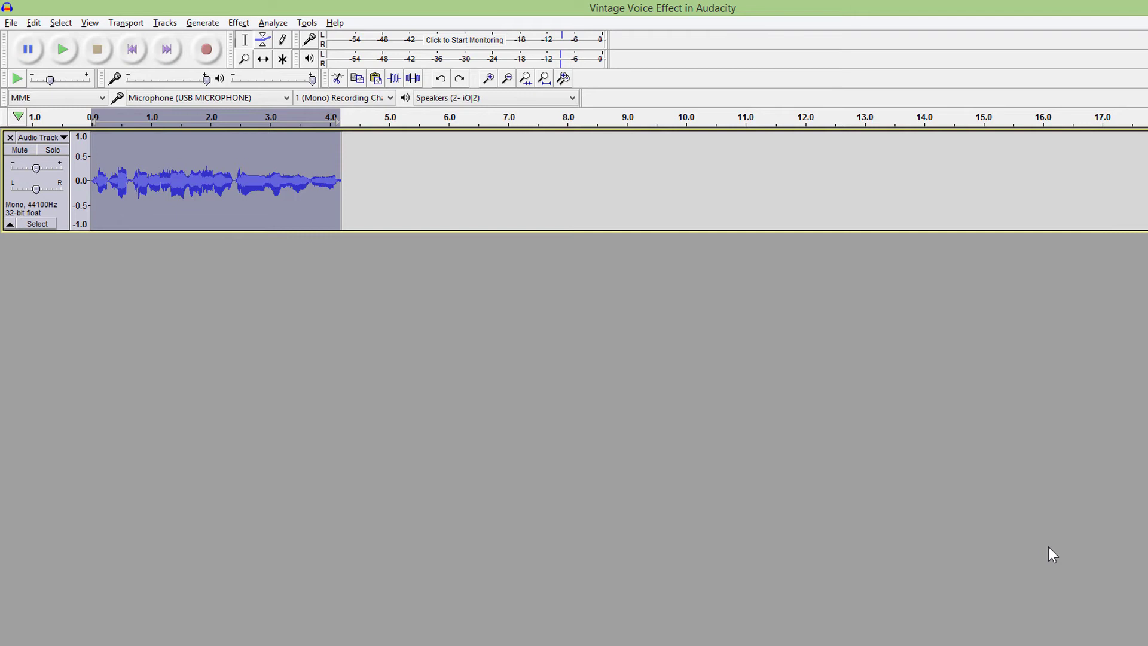
# - Preview Paulstretch at stretch factor 5.0 and cancel without applying it
pyautogui.click(239, 23)
pyautogui.click(312, 326)
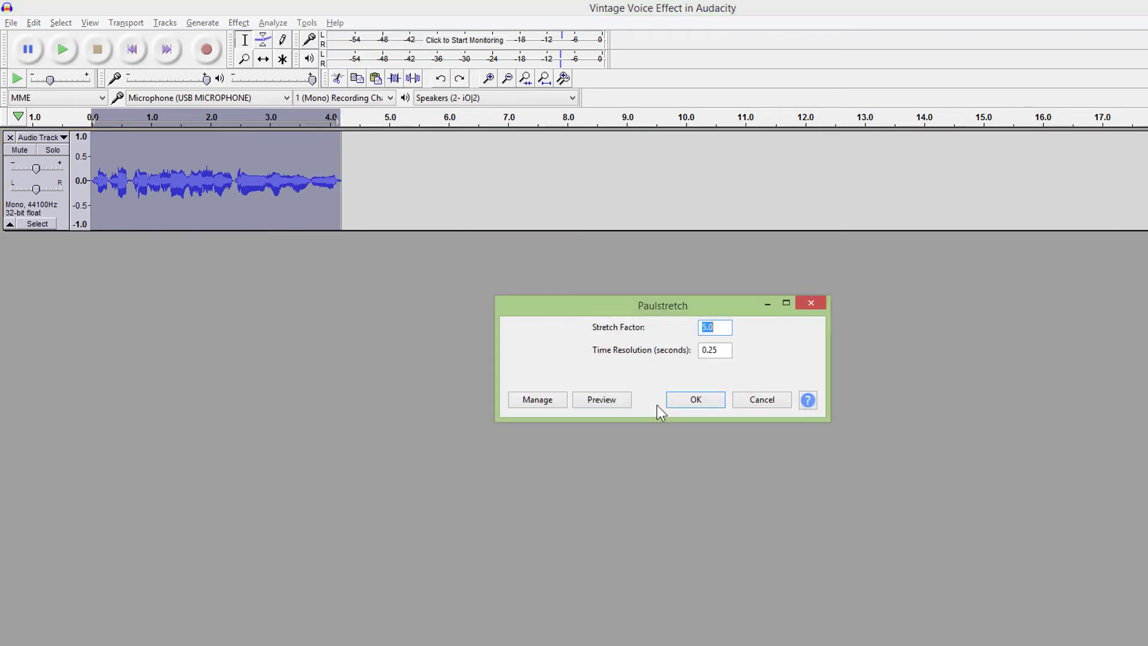
pyautogui.click(624, 396)
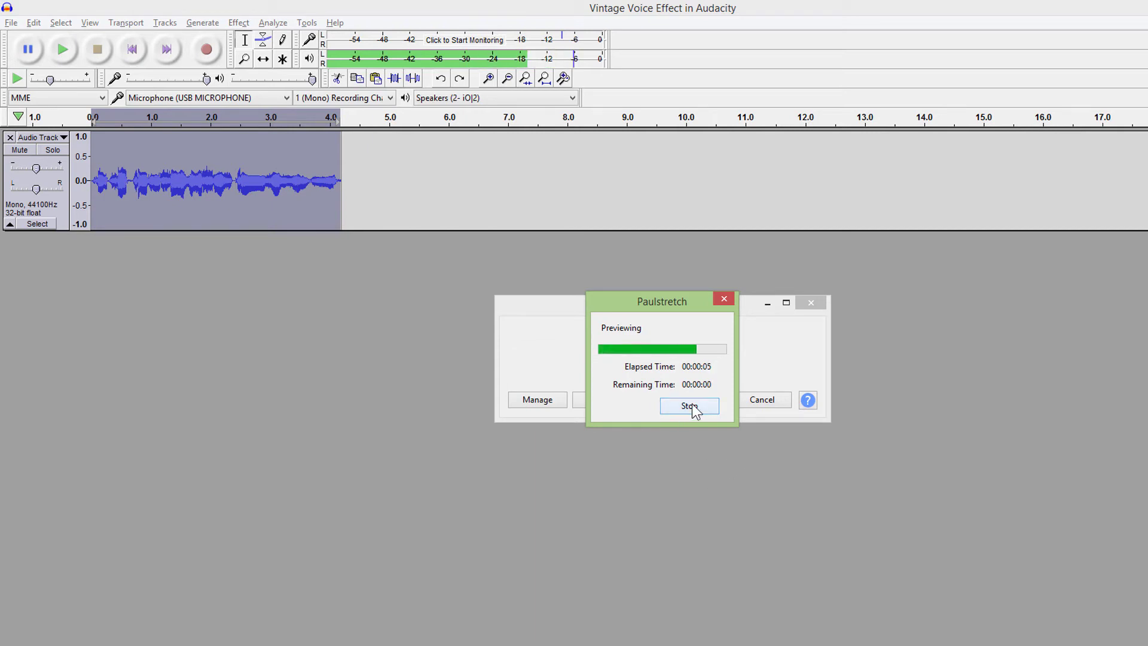
pyautogui.click(759, 397)
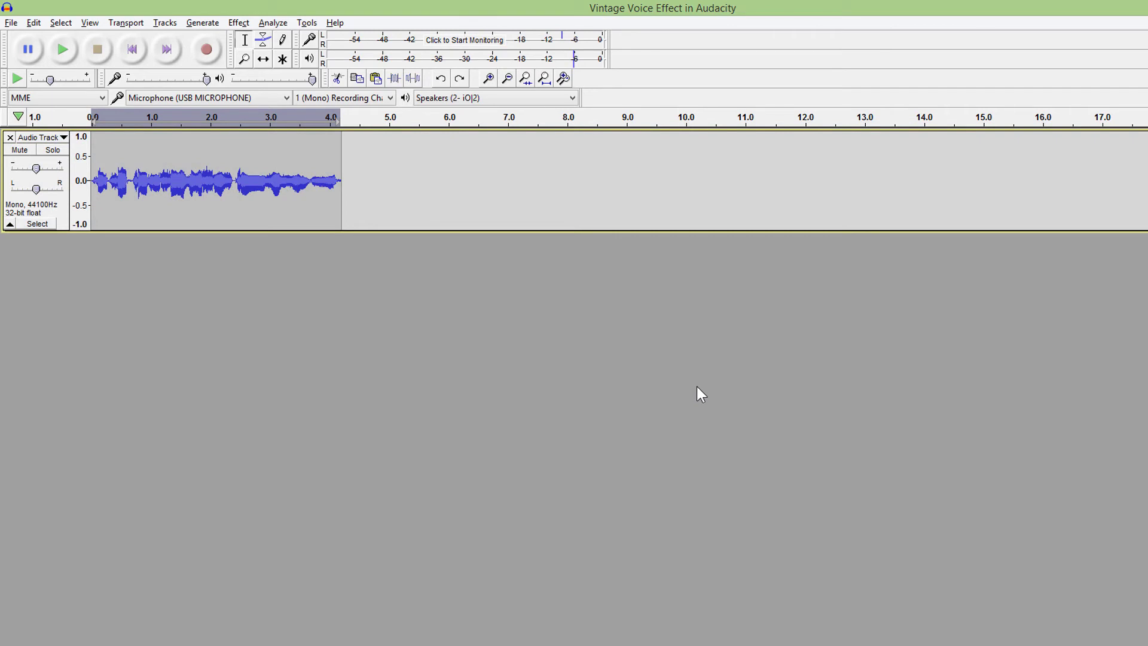
# - Play the recording through a 12-stage Phaser, skipping playback backward
pyautogui.click(239, 23)
pyautogui.click(302, 332)
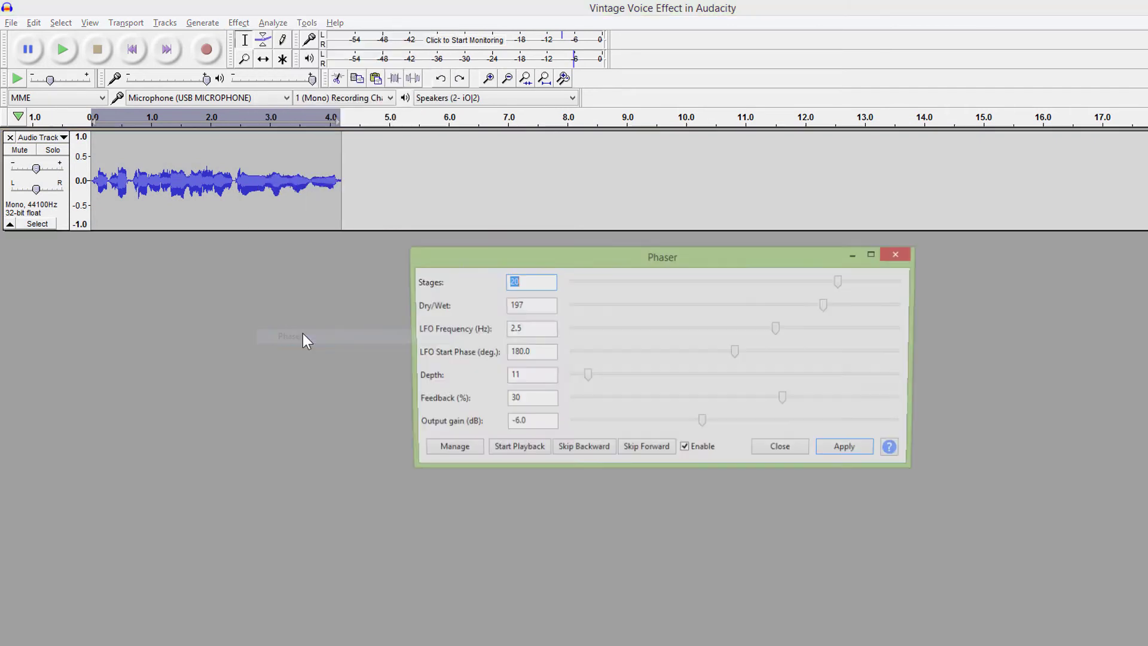
pyautogui.click(525, 454)
pyautogui.click(580, 450)
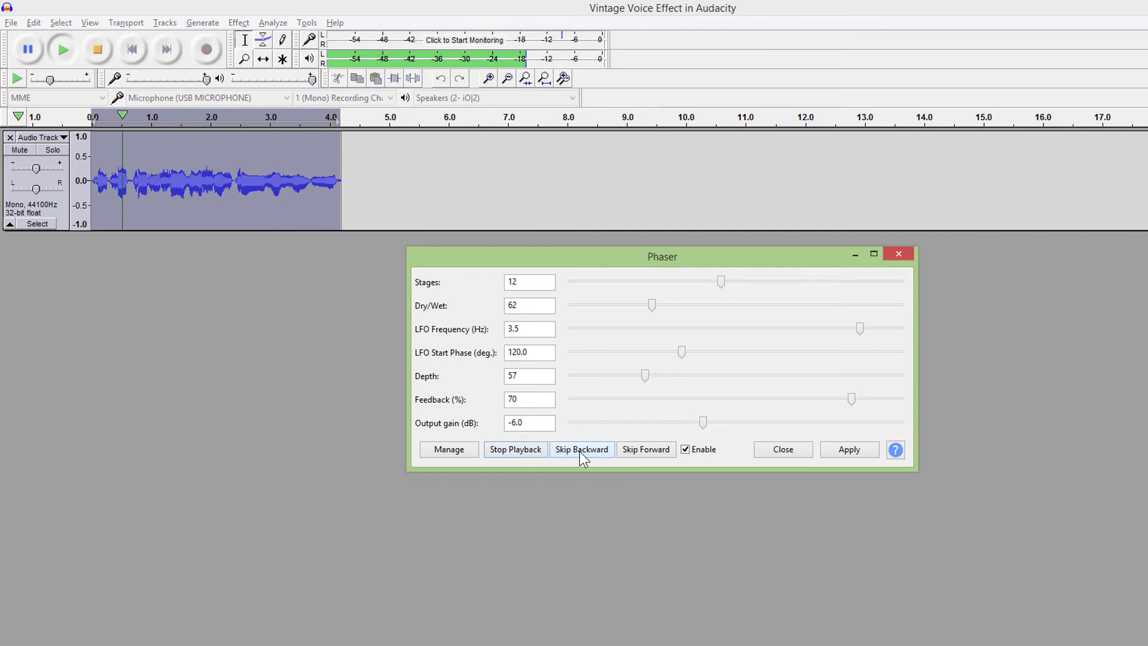
# - Close the Phaser unapplied and preview the default Reverb on the voice
pyautogui.click(779, 450)
pyautogui.click(238, 22)
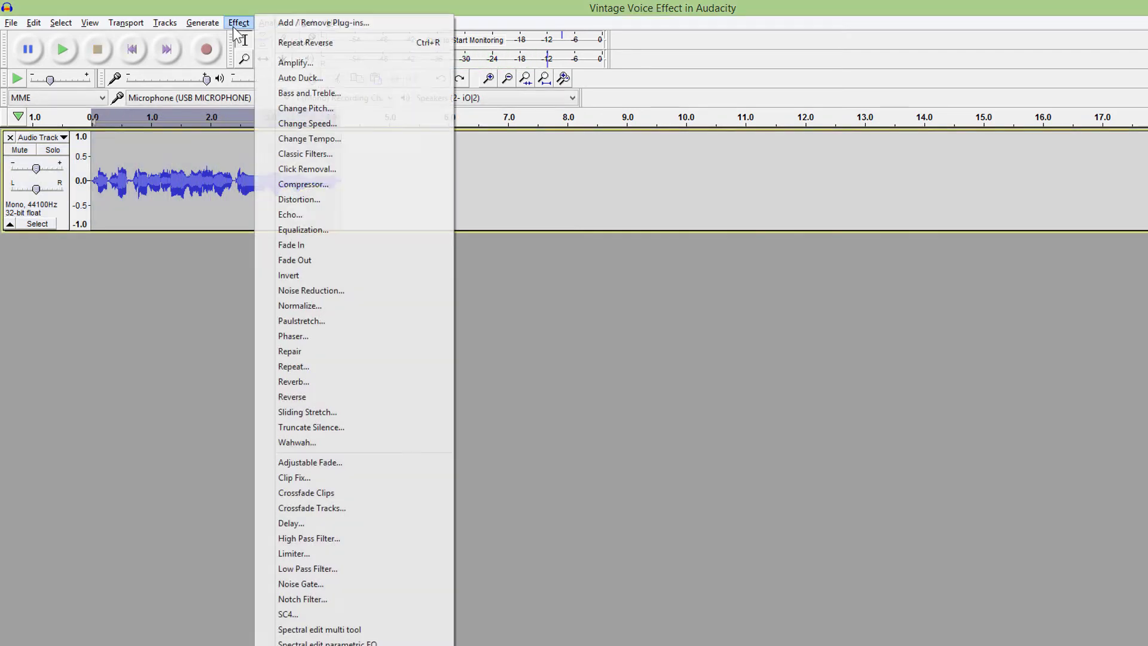
pyautogui.click(307, 380)
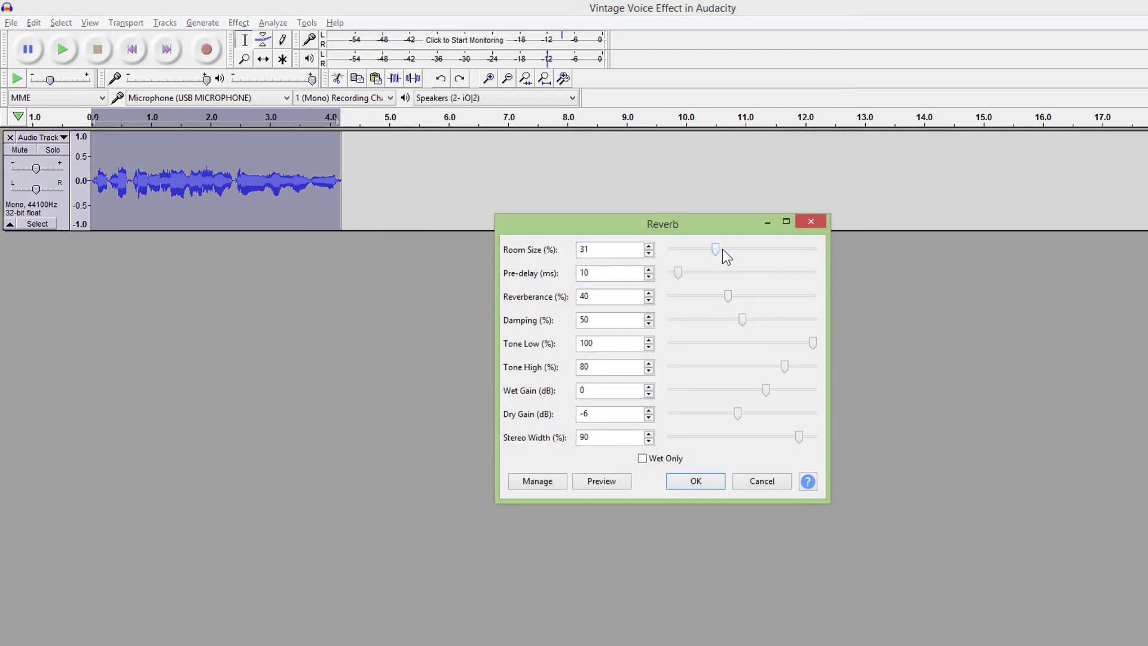
pyautogui.scroll(-1, 721, 250)
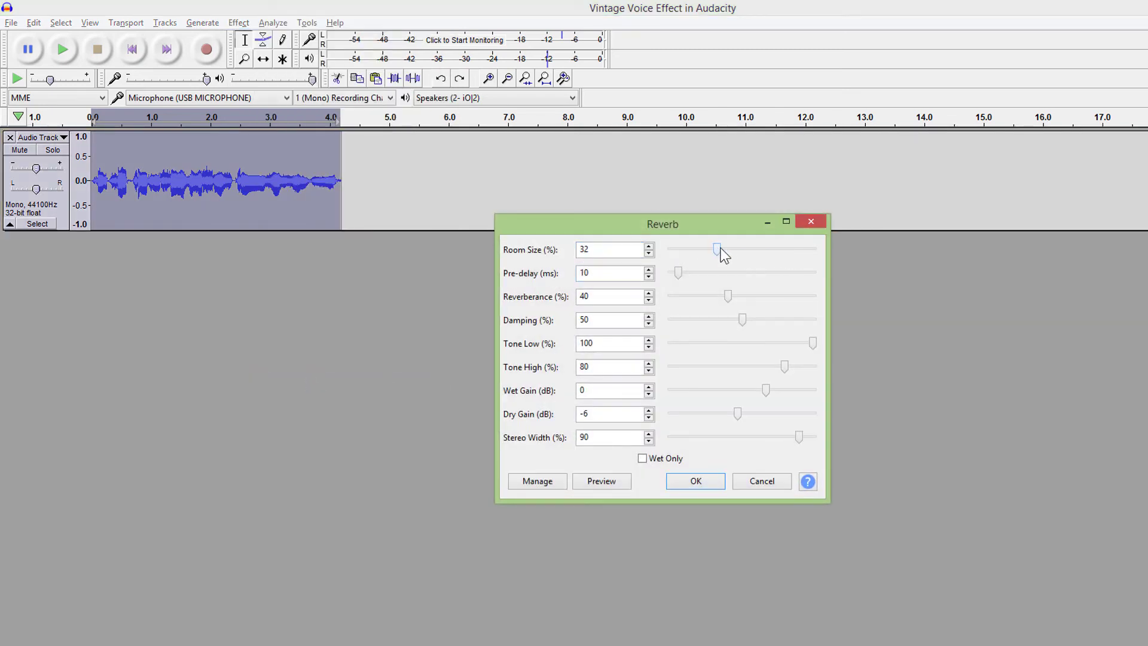
pyautogui.click(608, 482)
pyautogui.click(687, 404)
# - Load the Large Room reverb factory preset, preview it, and cancel without applying
pyautogui.click(537, 482)
pyautogui.moveTo(564, 553)
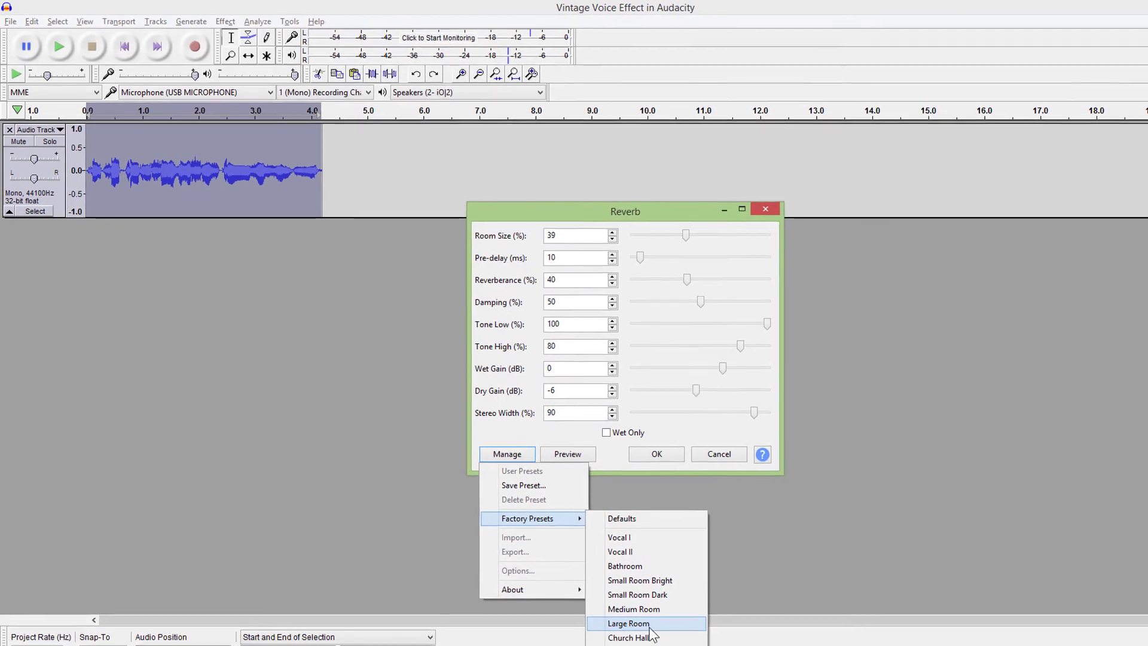
pyautogui.click(645, 622)
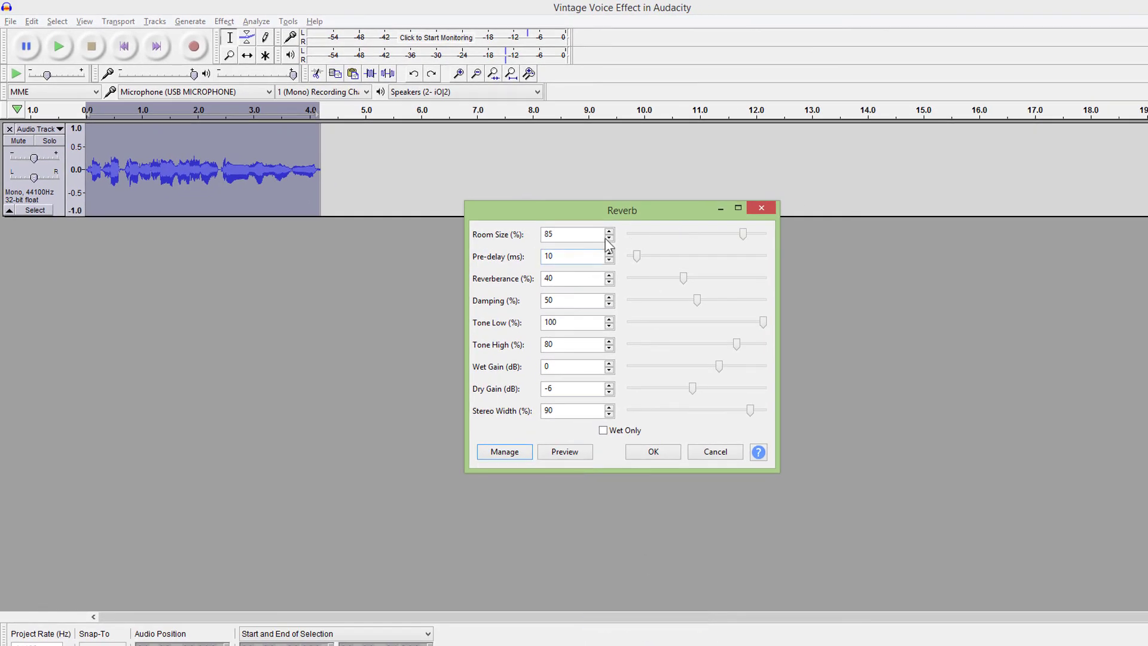
pyautogui.click(575, 452)
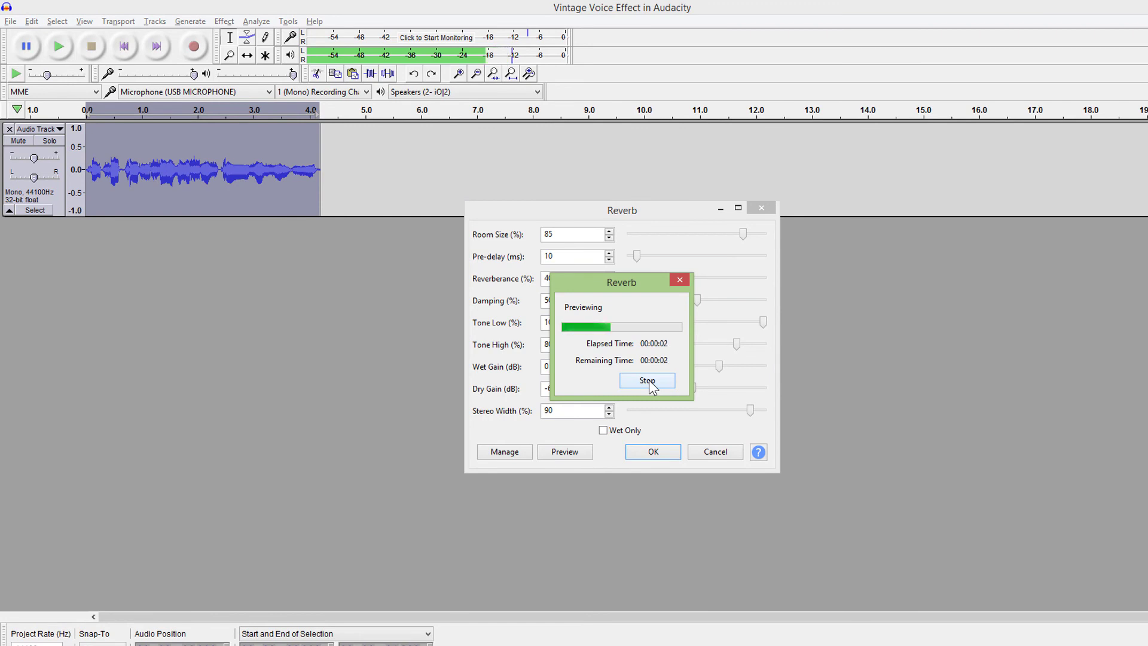
pyautogui.click(648, 380)
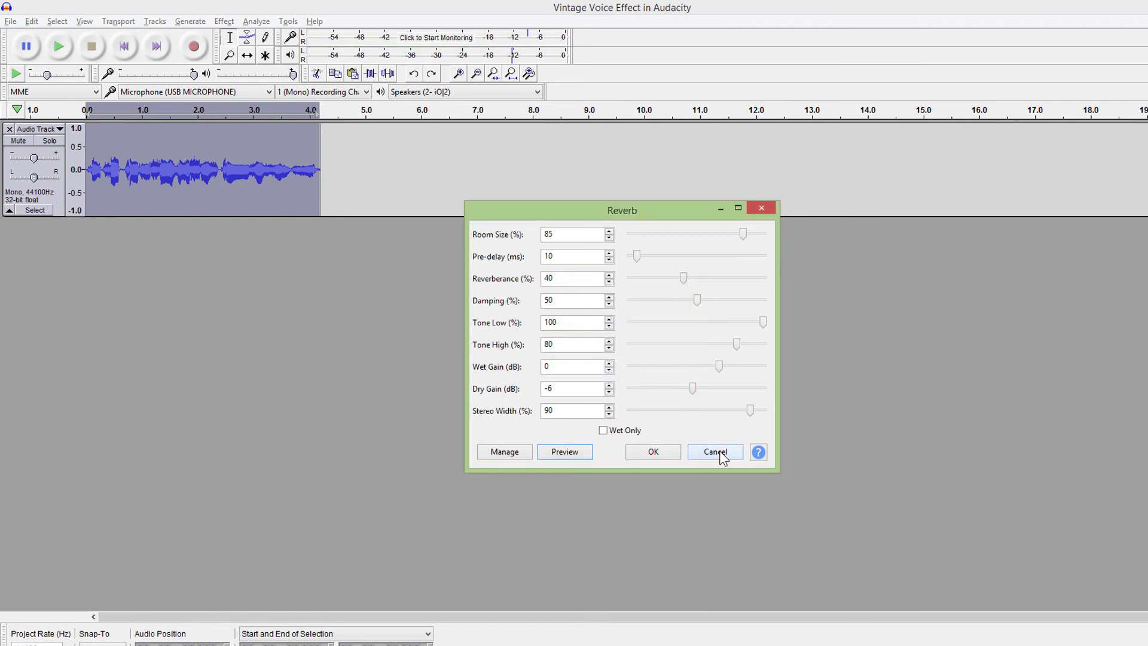
pyautogui.click(715, 452)
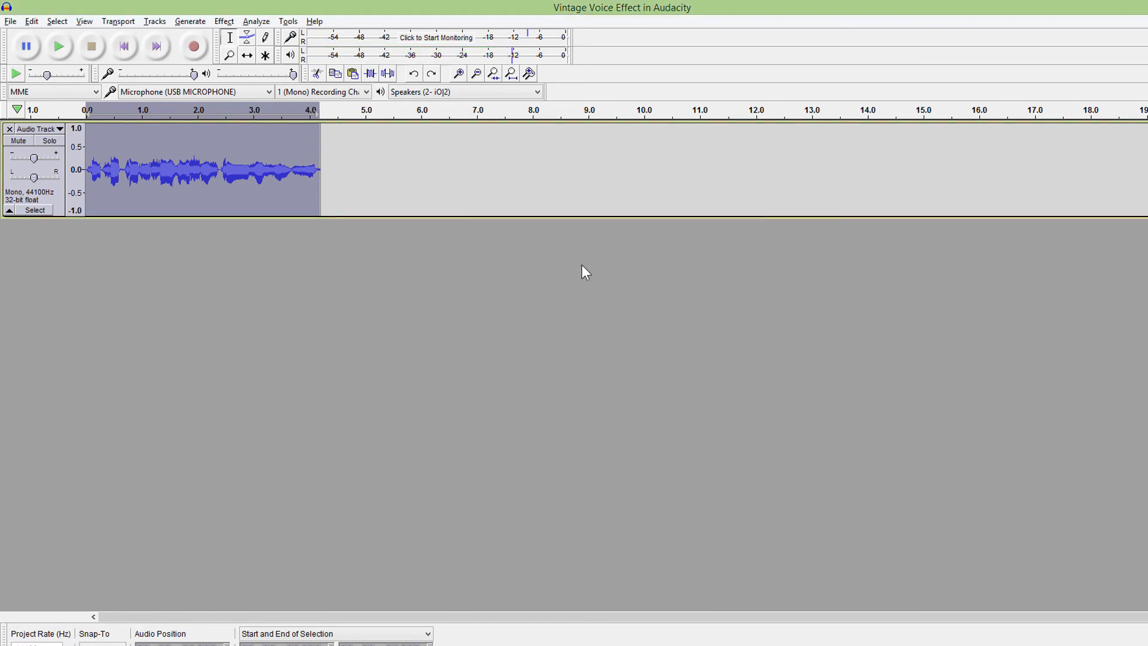
# - Reverse the whole recording and play it back
pyautogui.click(224, 22)
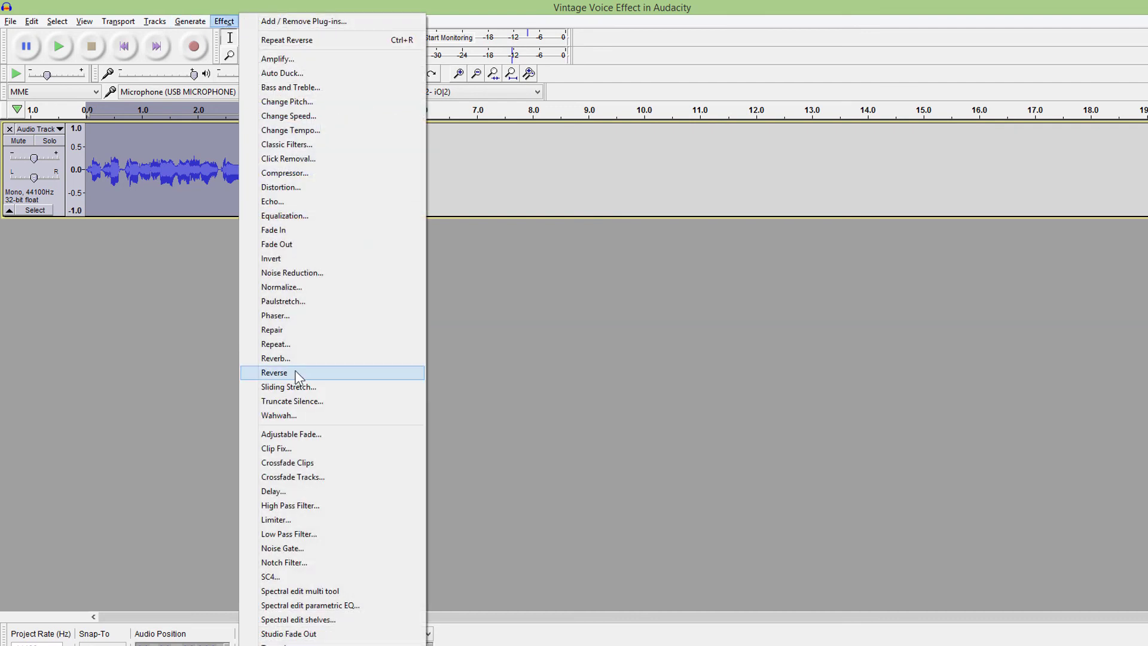
pyautogui.click(295, 372)
pyautogui.click(64, 50)
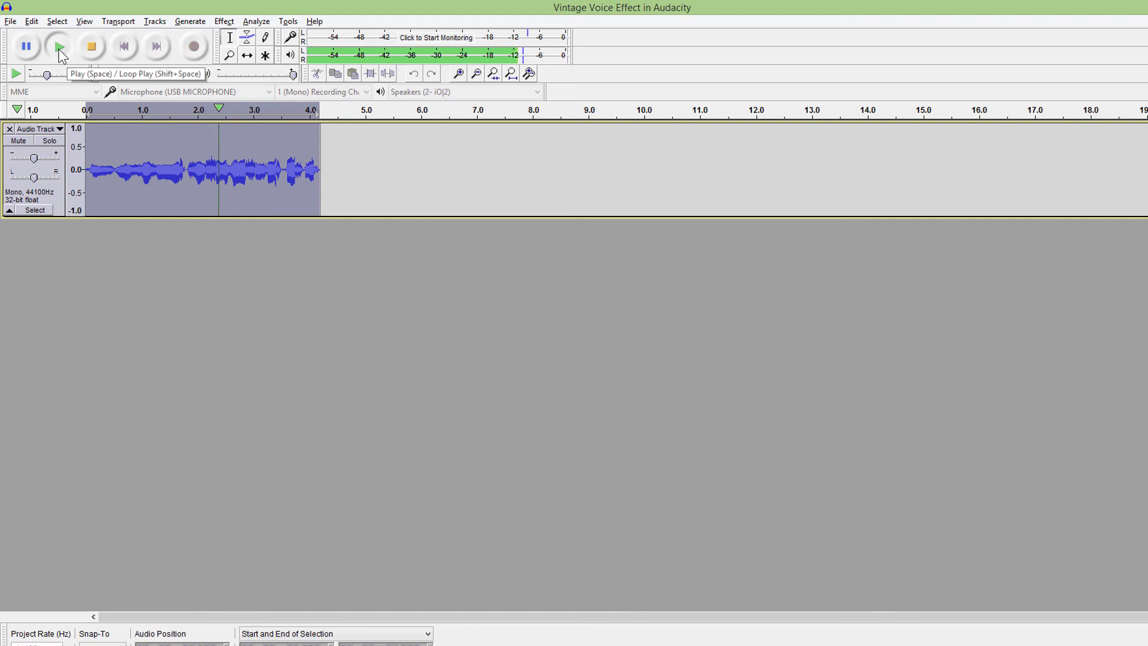
# - Preview the Wahwah effect at resonance 7.0 and close it without applying
pyautogui.click(224, 22)
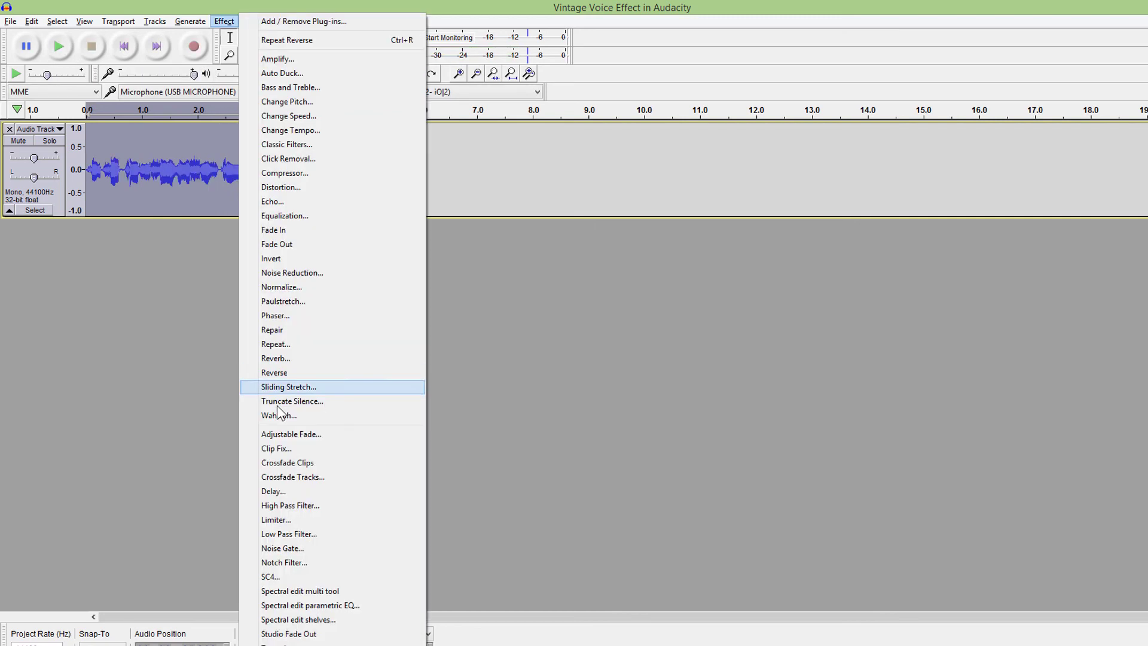
pyautogui.click(285, 415)
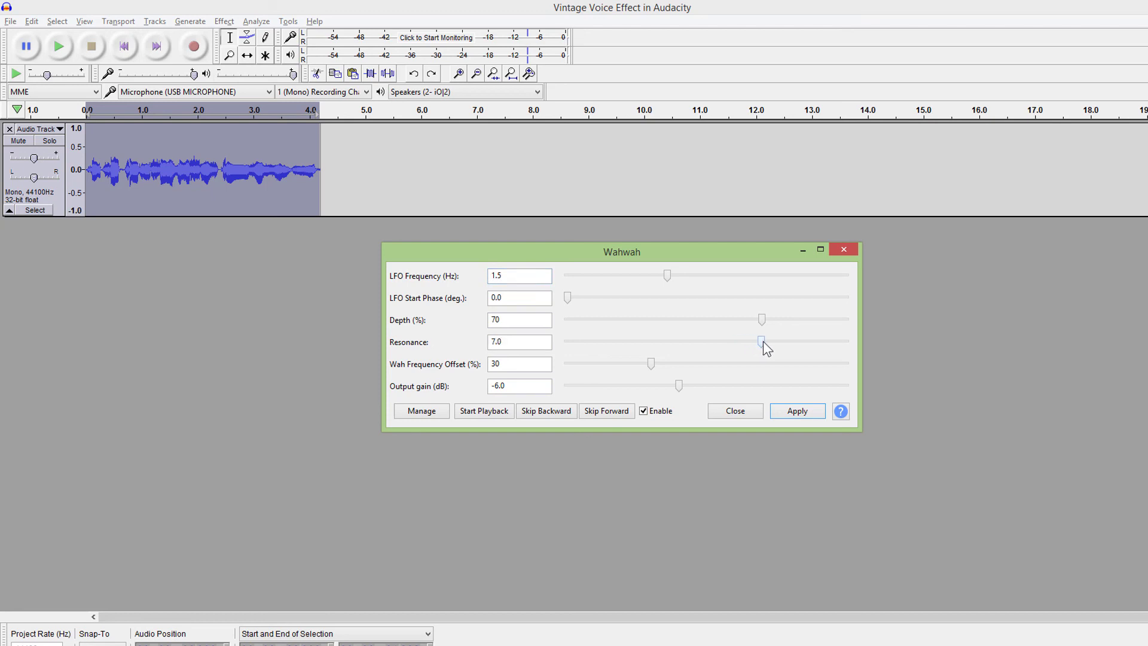
pyautogui.click(484, 411)
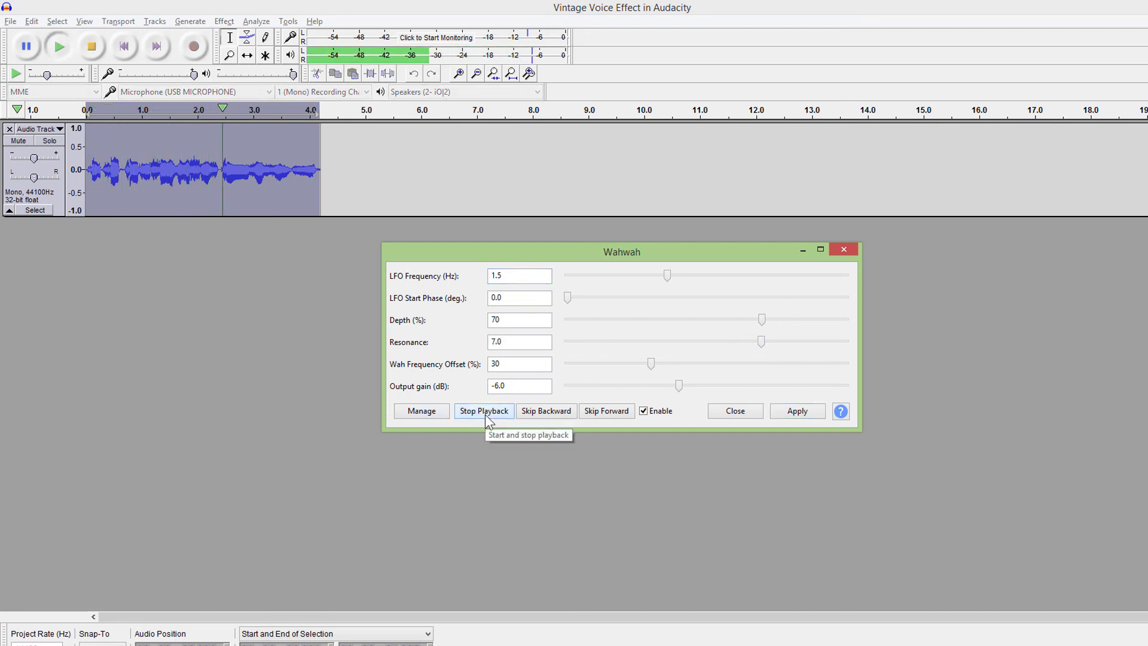
pyautogui.click(737, 411)
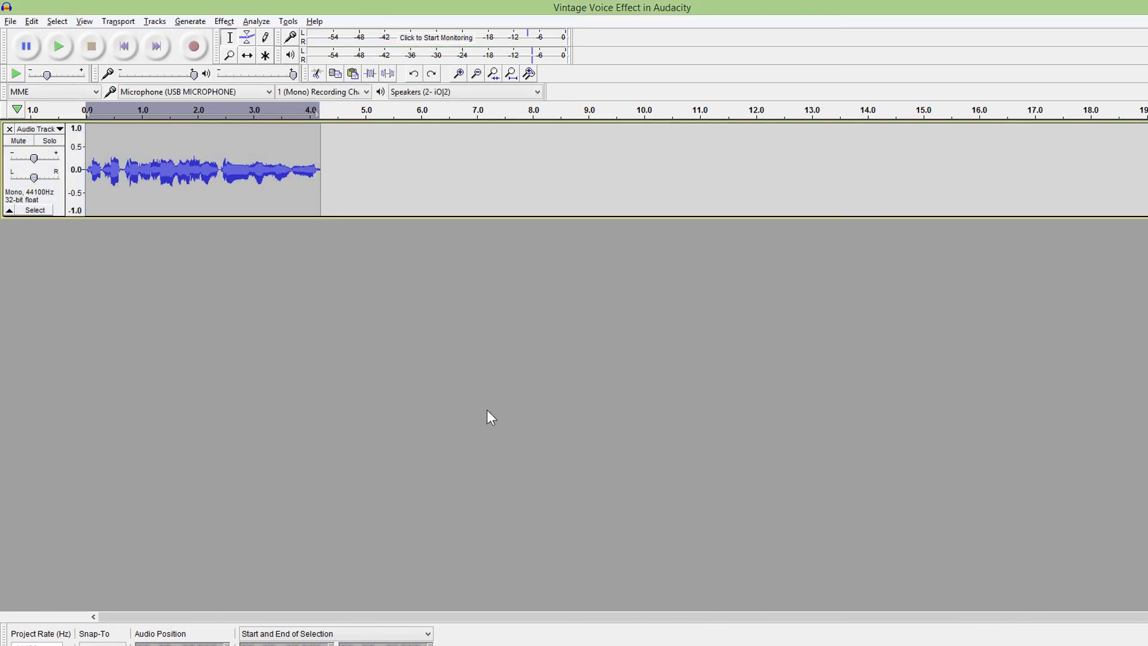